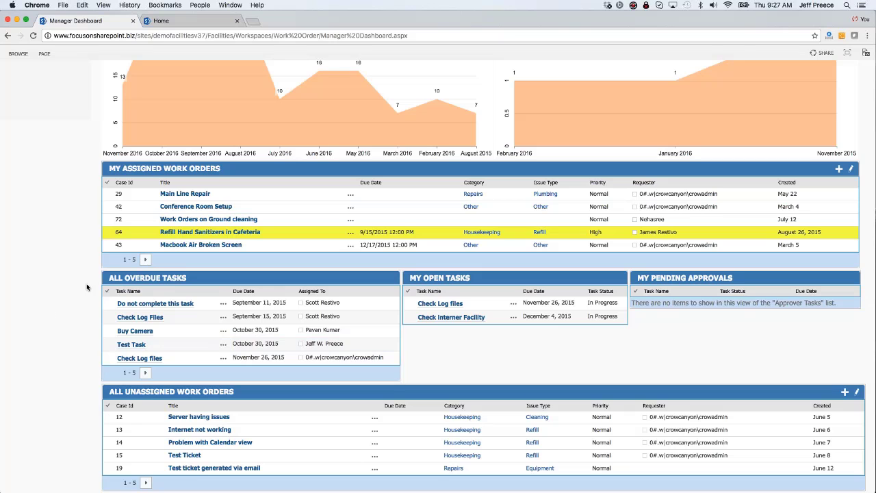
Collapse the report command ribbon of the Staff Load (Work Orders by Staff) chart on the Manager Dashboard.
scroll(86, 287, up, 1)
scroll(86, 287, up, 10)
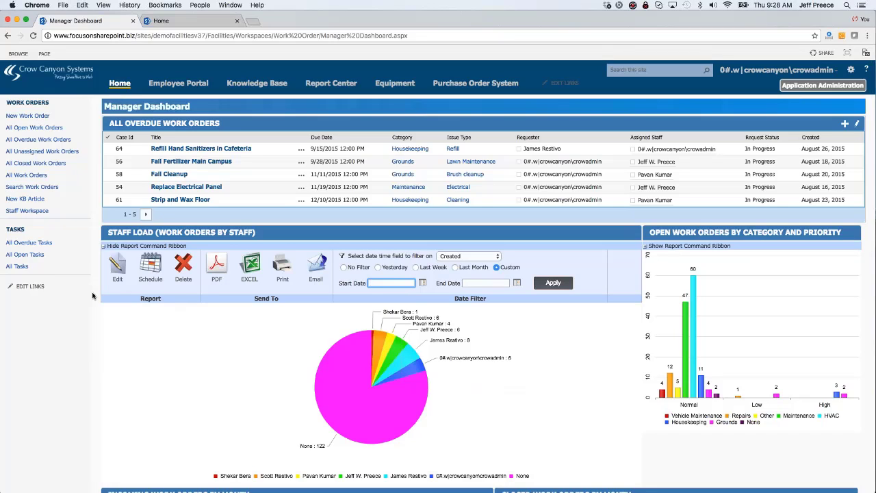
click(104, 246)
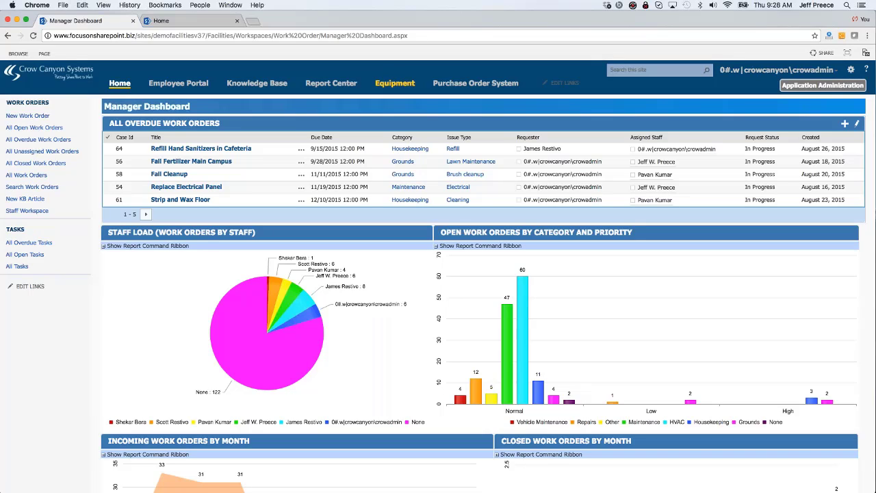
Open the Equipment site and look through its full All Equipment list.
click(397, 83)
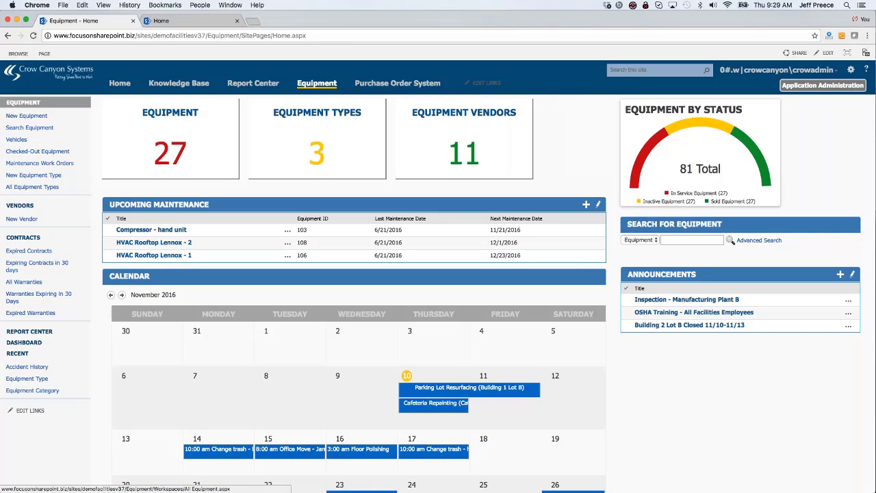
click(23, 102)
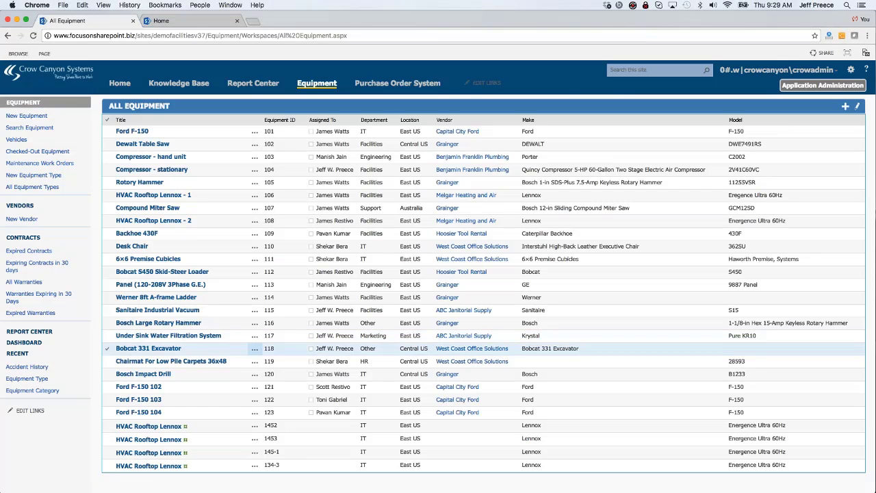
scroll(438, 276, down, 1)
scroll(96, 137, down, 1)
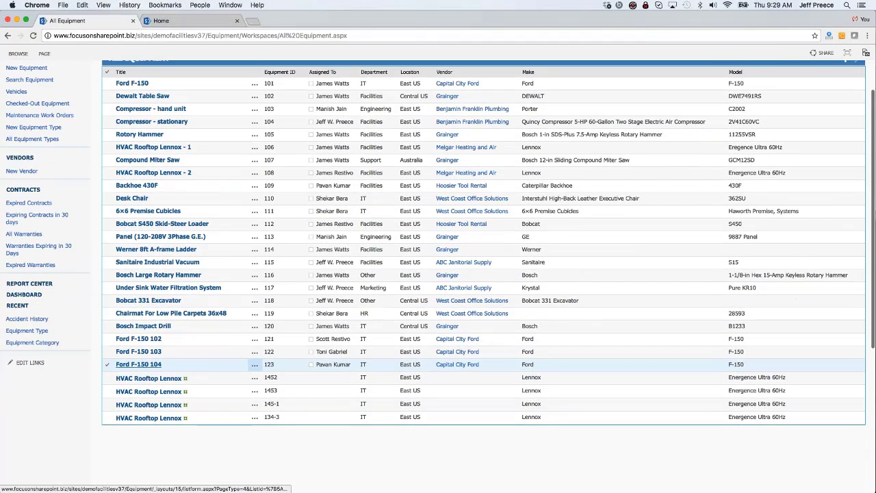
scroll(95, 137, up, 2)
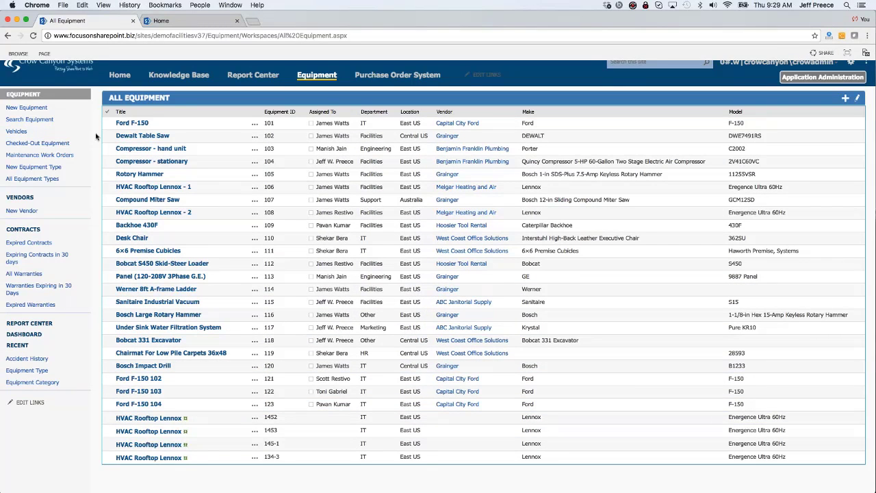
View the Vehicles list and return to the list of all equipment.
click(16, 130)
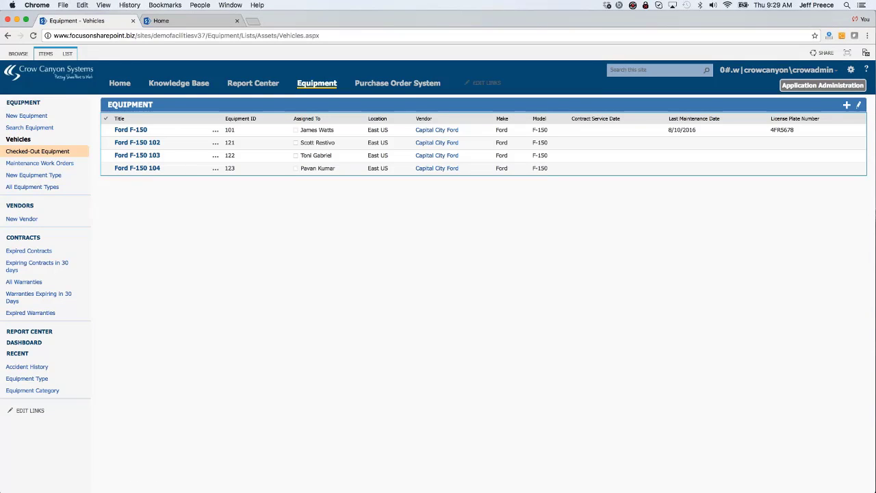
click(24, 102)
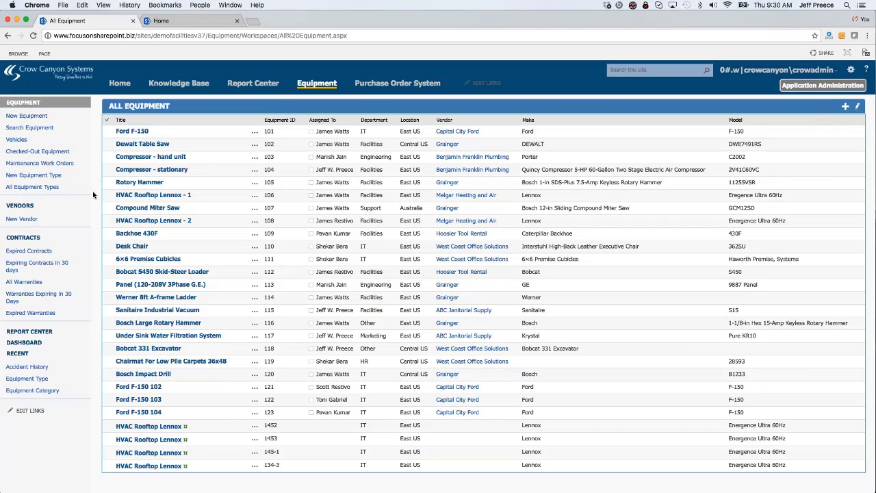
click(86, 251)
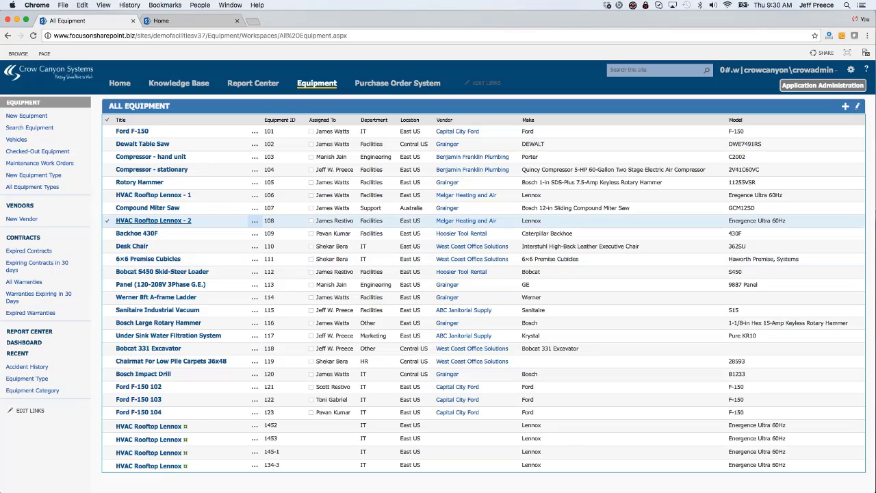
Open the HVAC Rooftop Lennox - 1 record and review its general equipment information, including the barcode number field.
click(155, 197)
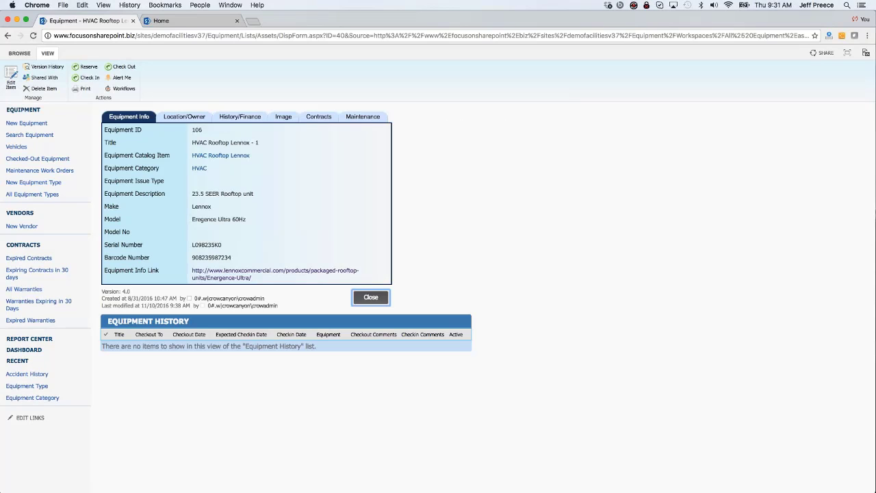
click(26, 56)
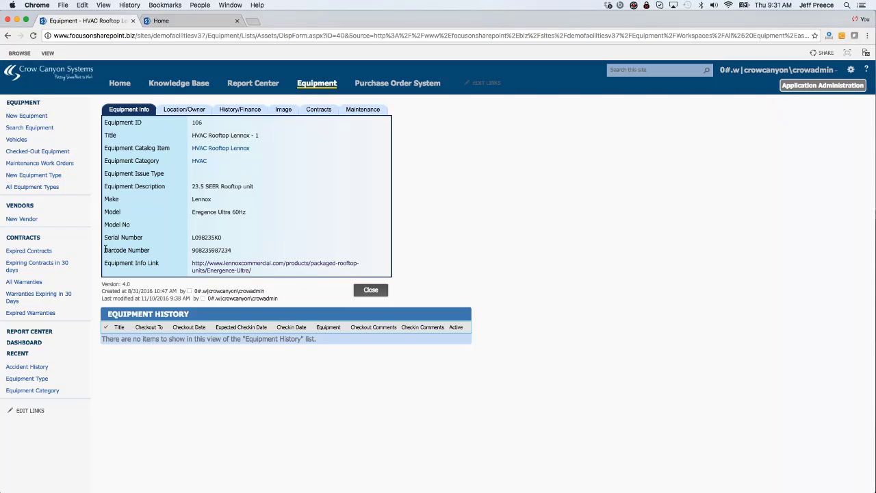
drag(163, 250, 236, 249)
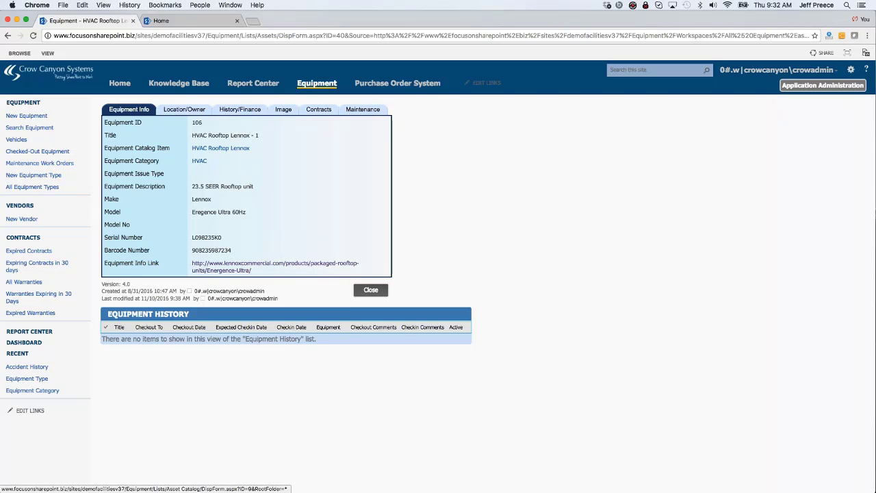
Review the location and owner, history and finance, image and related contracts of the HVAC Rooftop Lennox - 1 record.
click(193, 112)
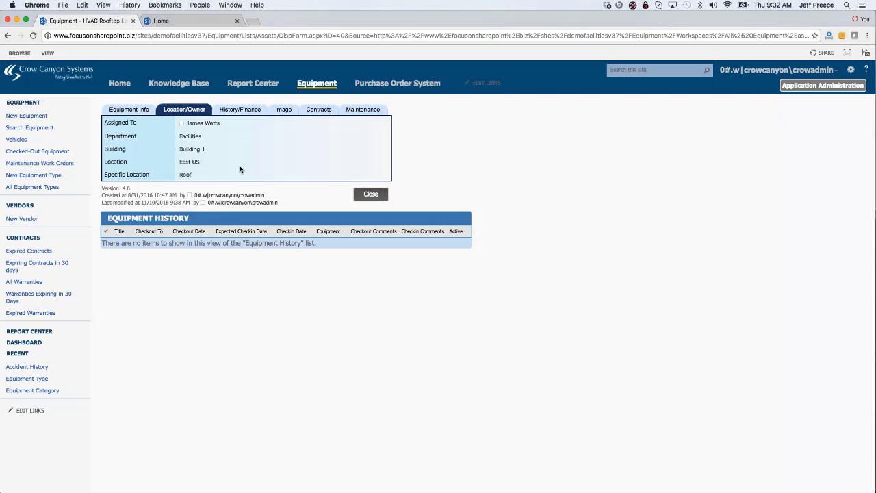
click(246, 115)
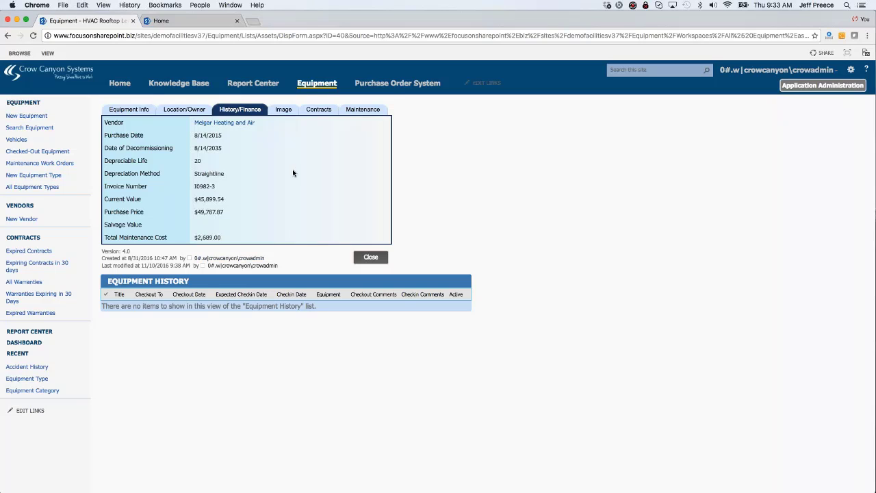
click(285, 111)
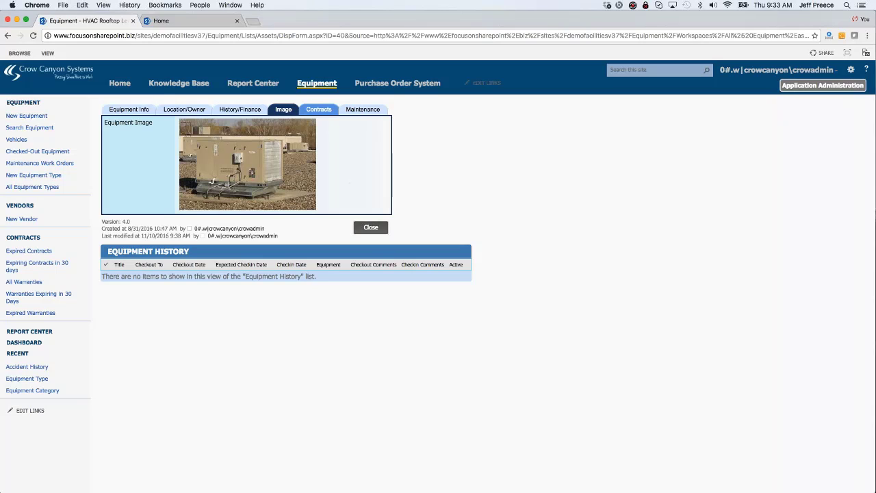
click(319, 111)
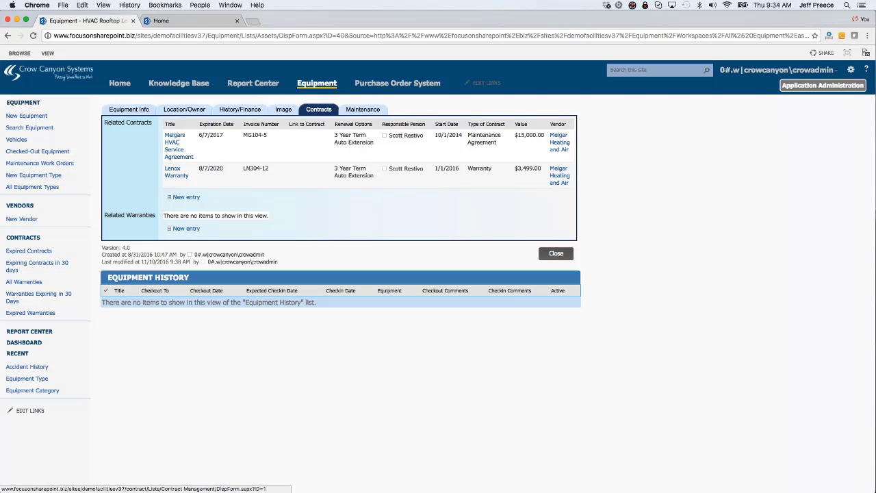
Open the Melgars HVAC Service Agreement contract and examine its contract information and the equipment it covers.
click(177, 151)
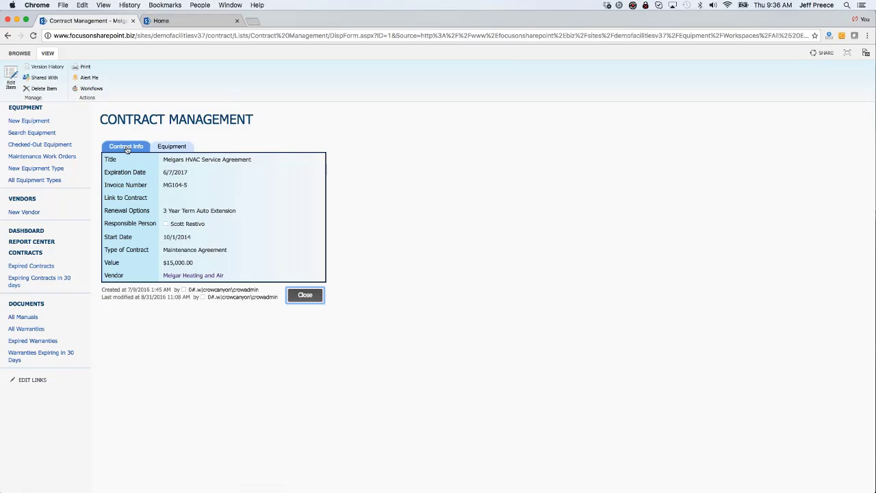
click(172, 145)
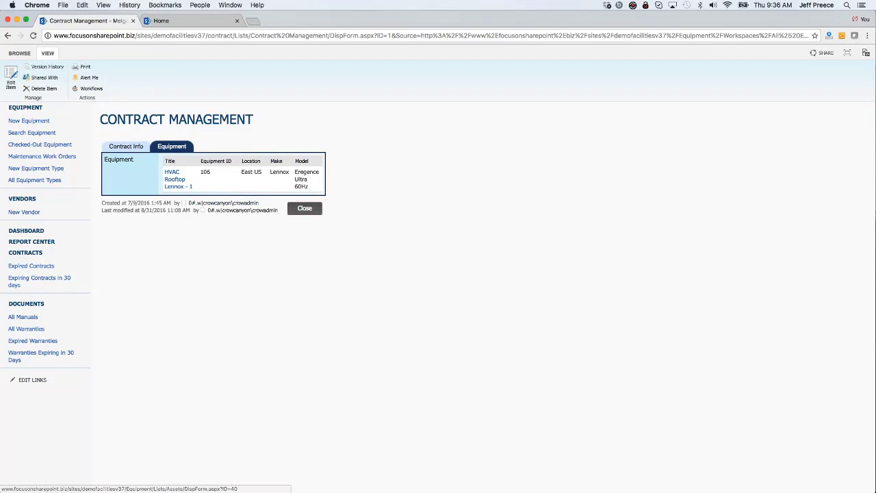
click(123, 148)
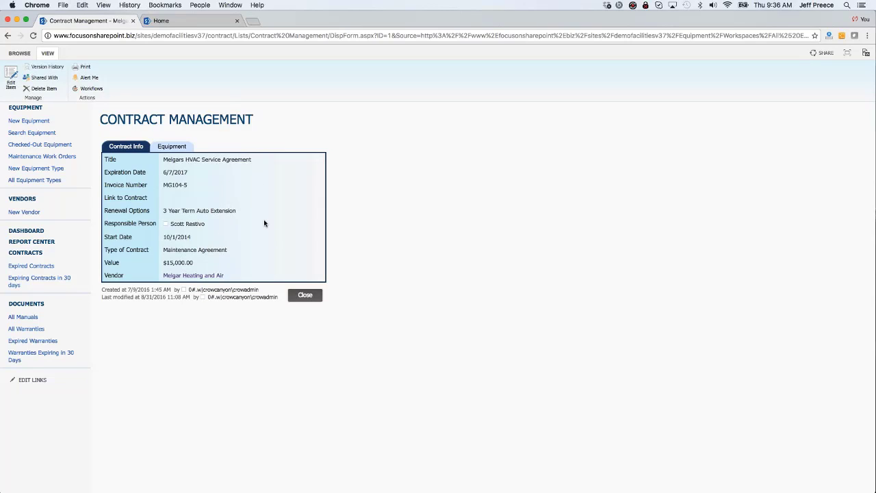
click(172, 146)
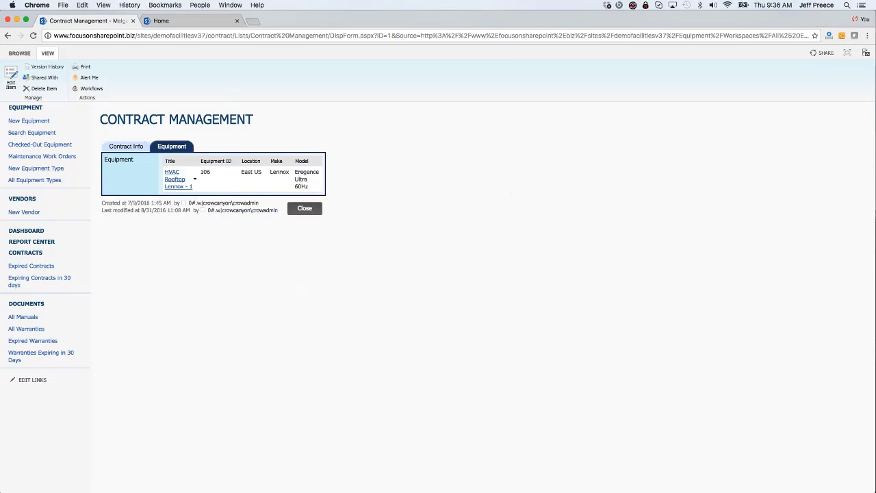
Review the maintenance, location and finance details of the equipment linked to the contract, and close both records.
click(174, 181)
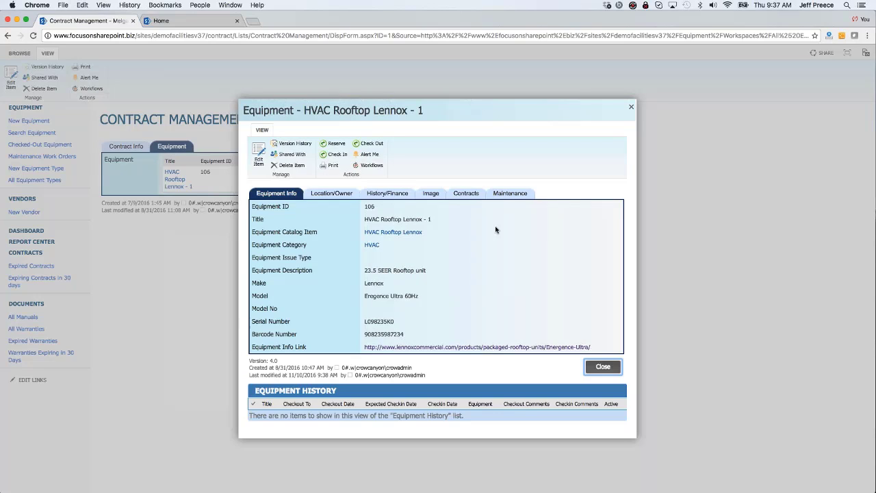
click(509, 193)
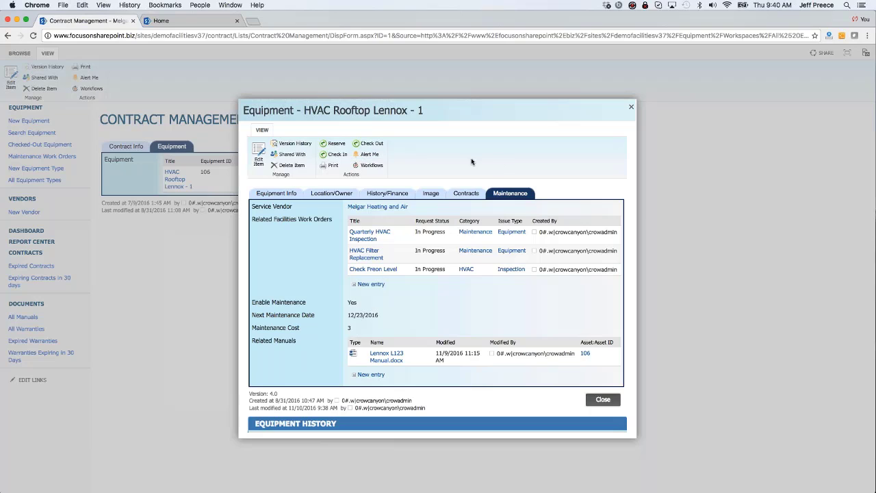
click(335, 193)
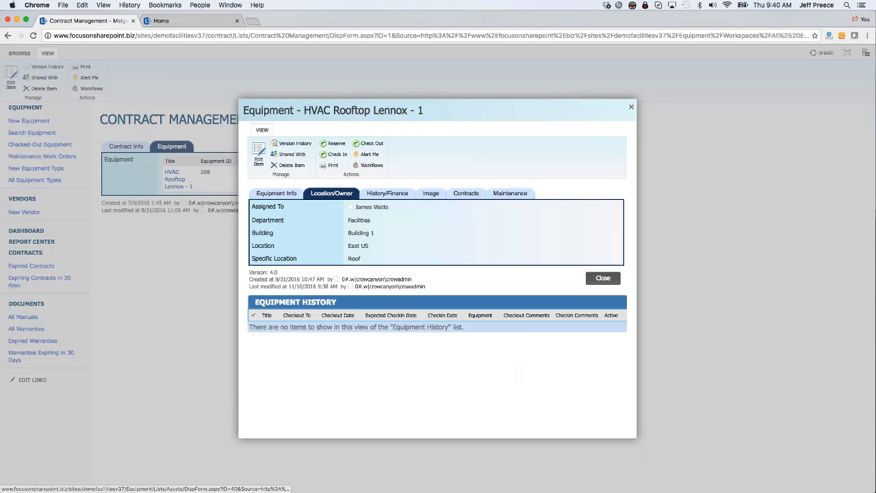
click(392, 194)
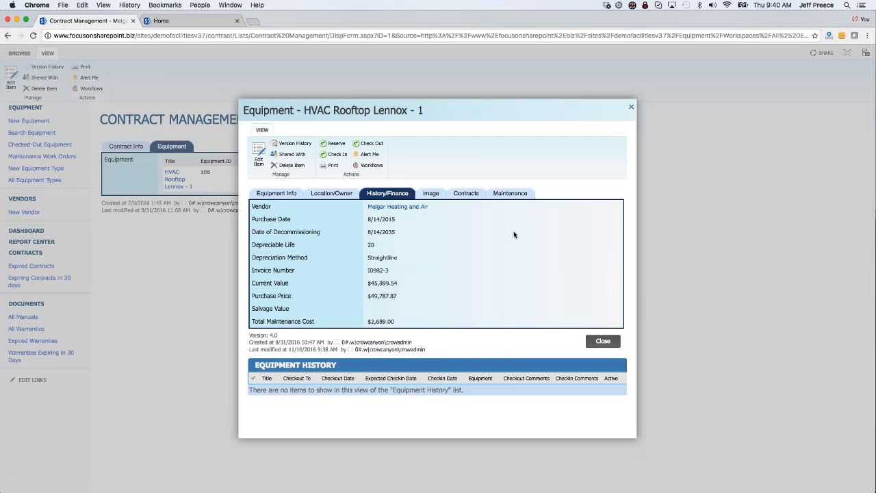
click(518, 193)
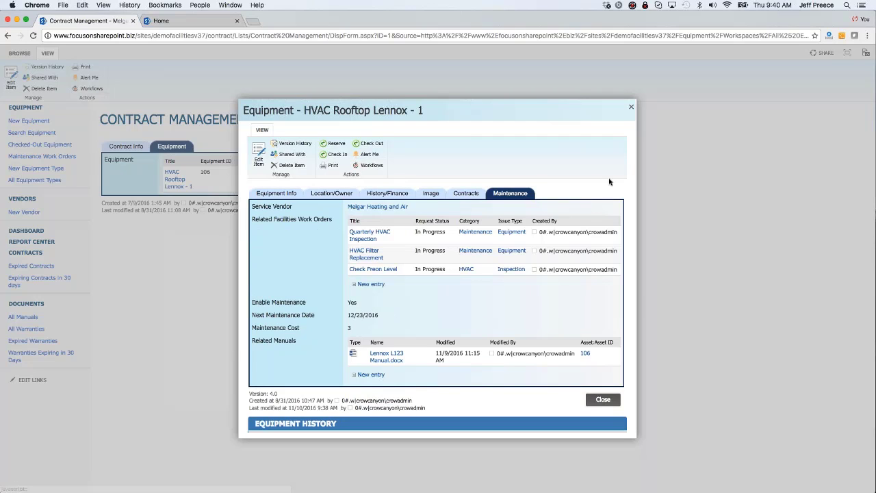
click(631, 106)
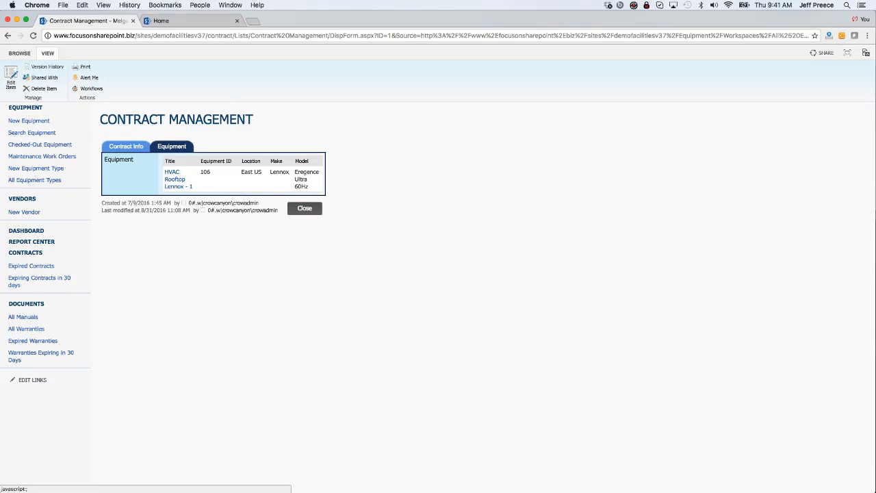
click(313, 211)
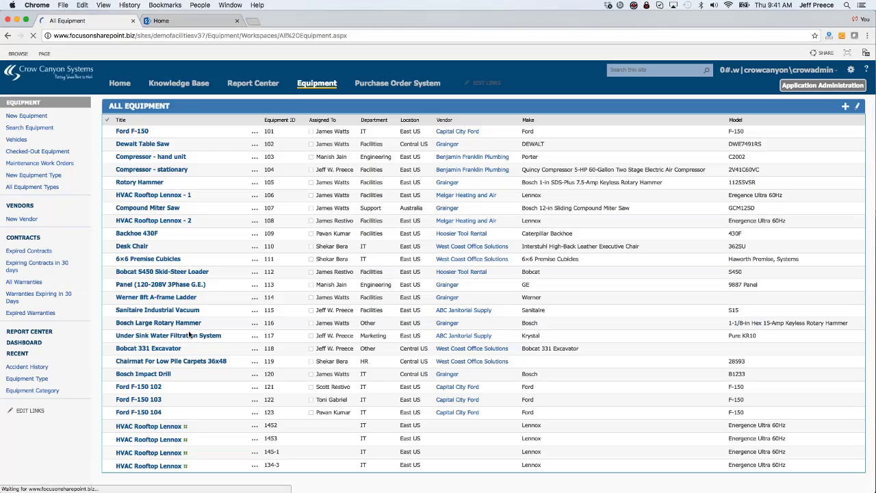
Open the Melgar Heating and Air vendor record and review its vendor information, related contracts and related equipment.
click(20, 205)
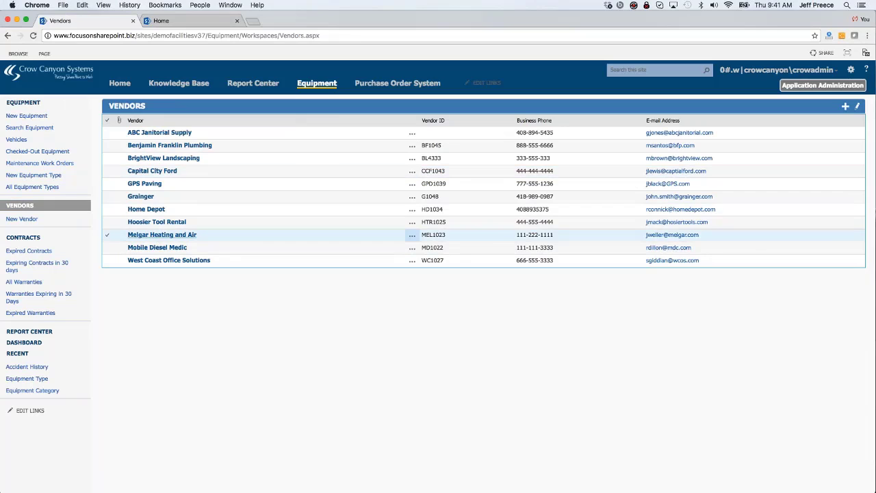
click(164, 236)
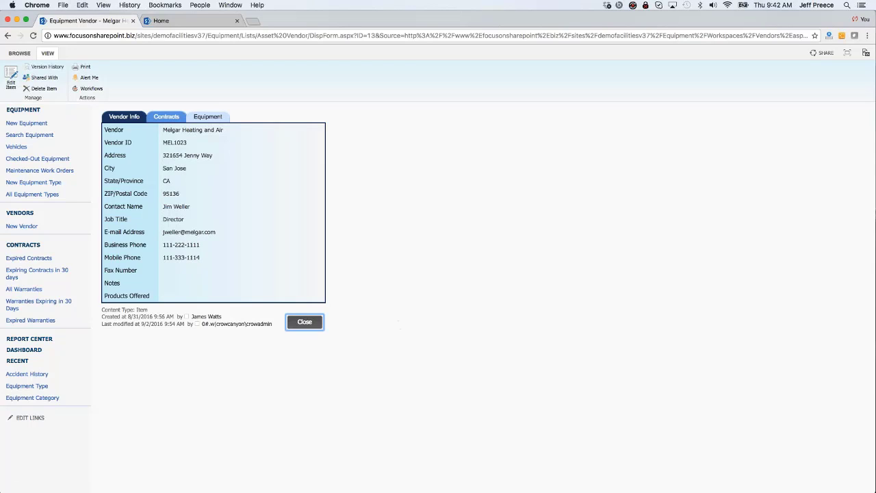
click(166, 117)
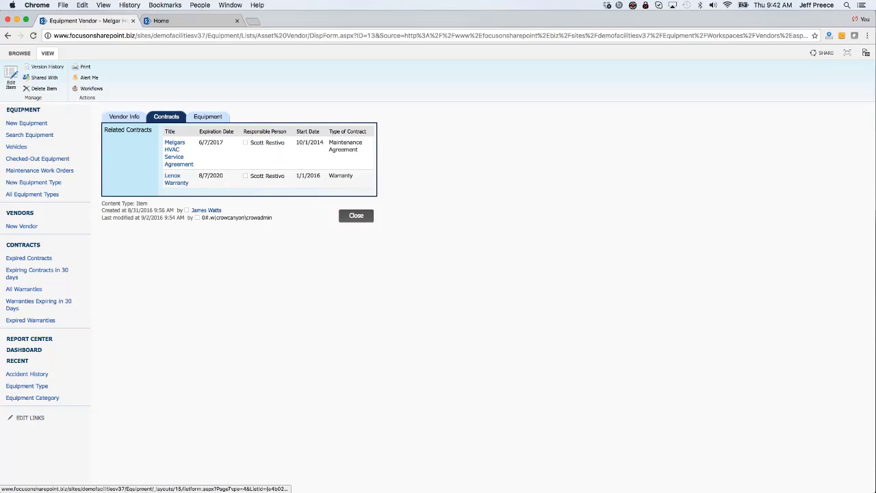
click(207, 117)
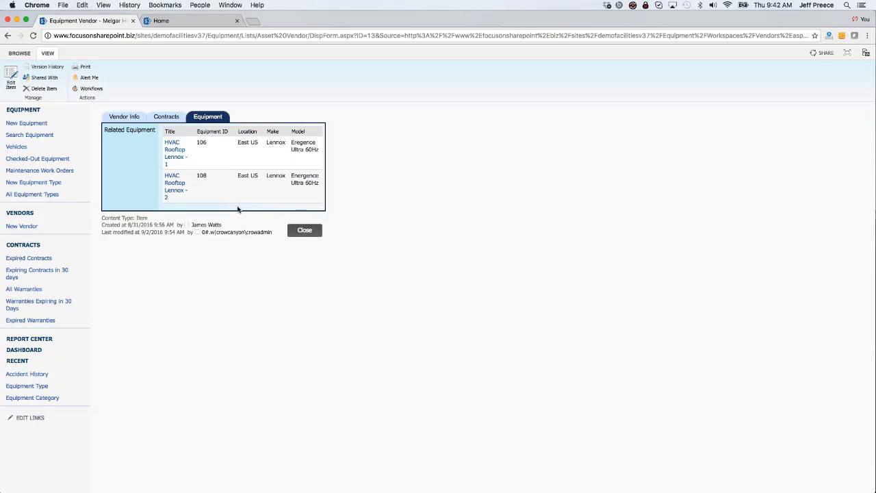
click(126, 118)
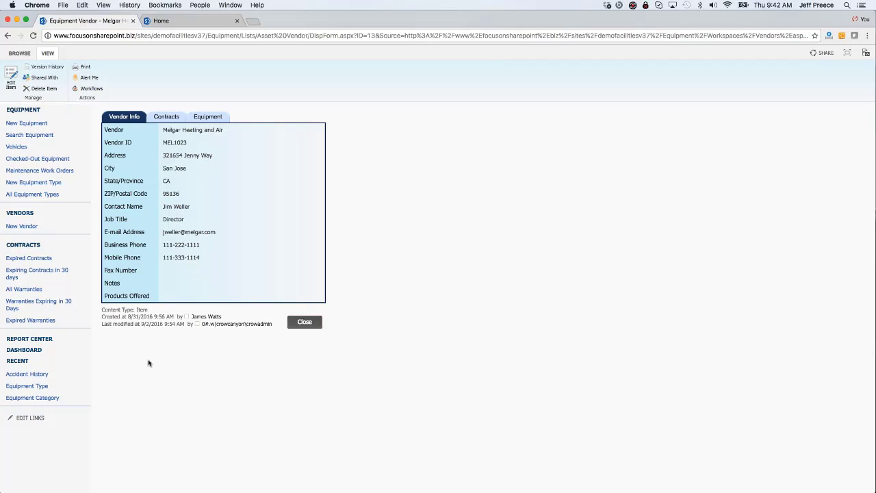
click(19, 53)
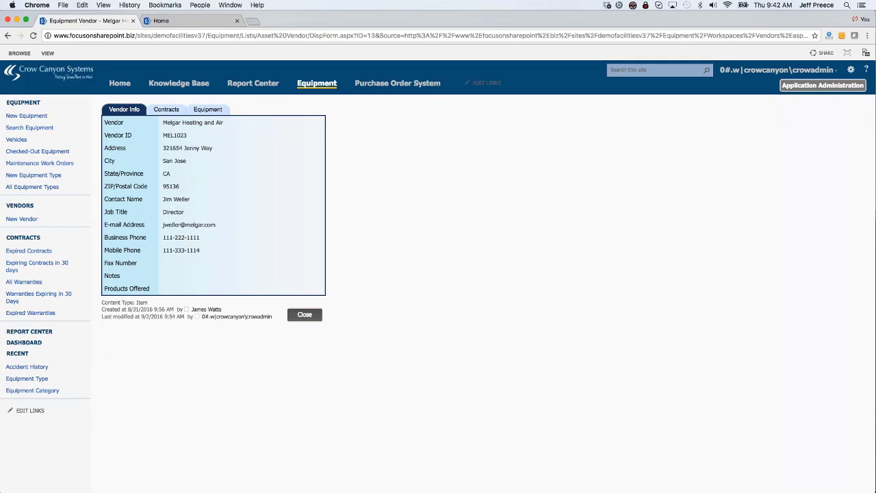
Open the Equipment Dashboard and look over its charts by type, vendor, department and location.
click(24, 342)
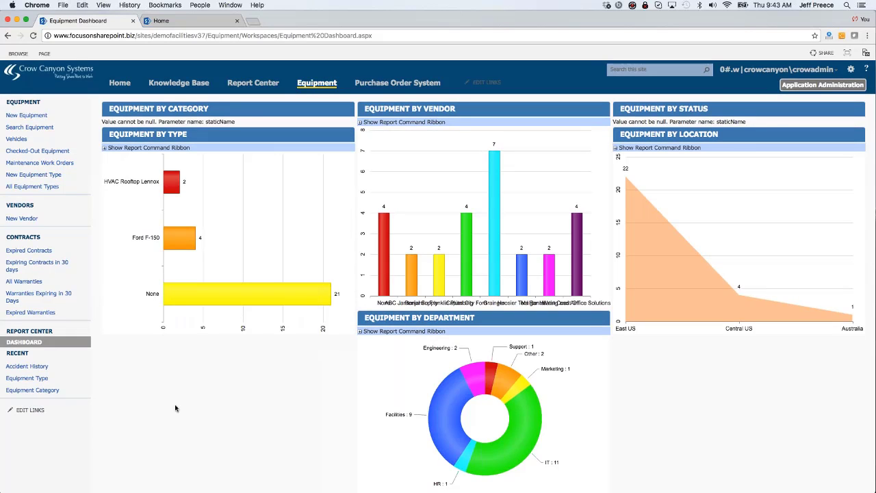
scroll(175, 408, down, 2)
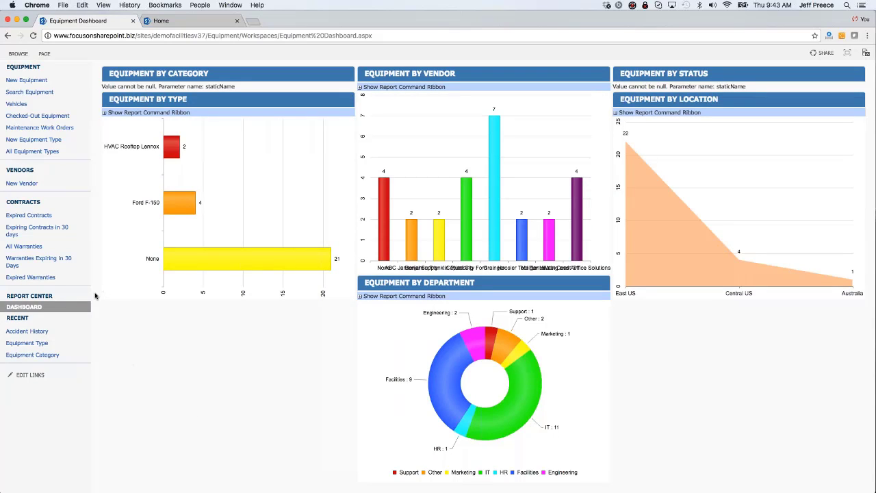
Leave the Equipment Dashboard for the equipment Report Center and look over its new report form.
scroll(95, 295, up, 1)
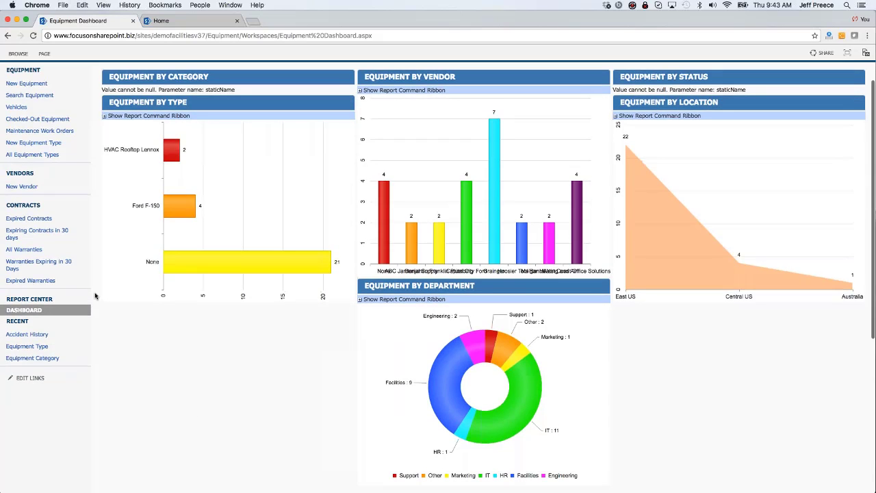
scroll(96, 296, up, 2)
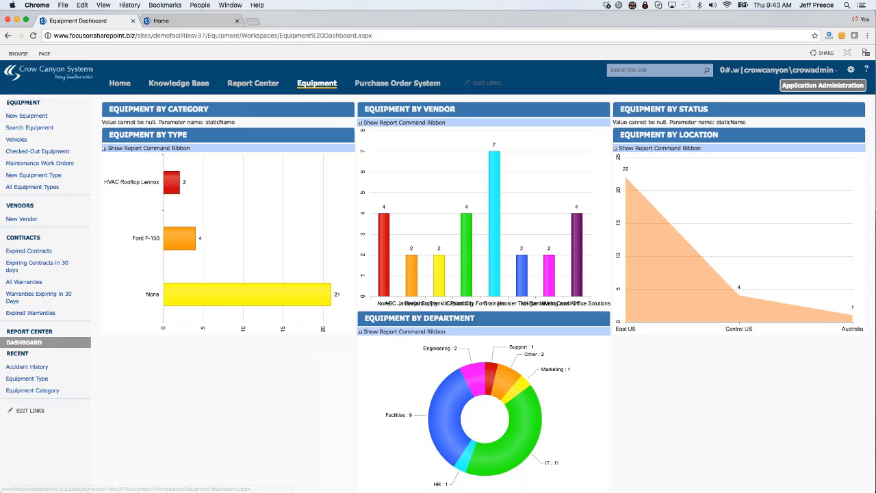
click(41, 333)
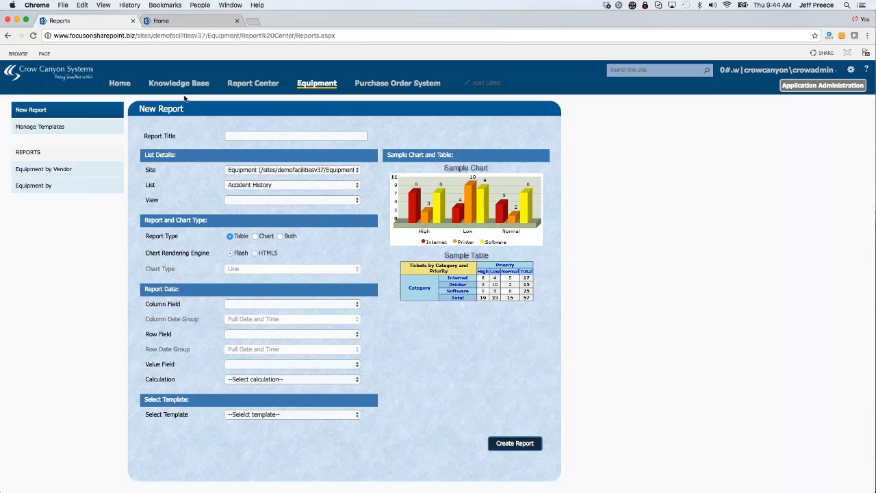
Open the Purchase Order System and view the cover sheet of the first HVAC Rooftop Lennox purchase order.
click(411, 84)
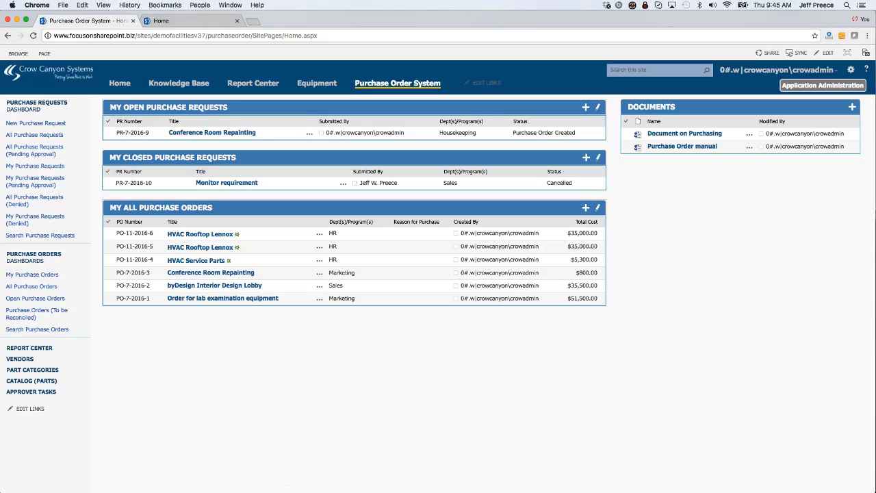
click(214, 236)
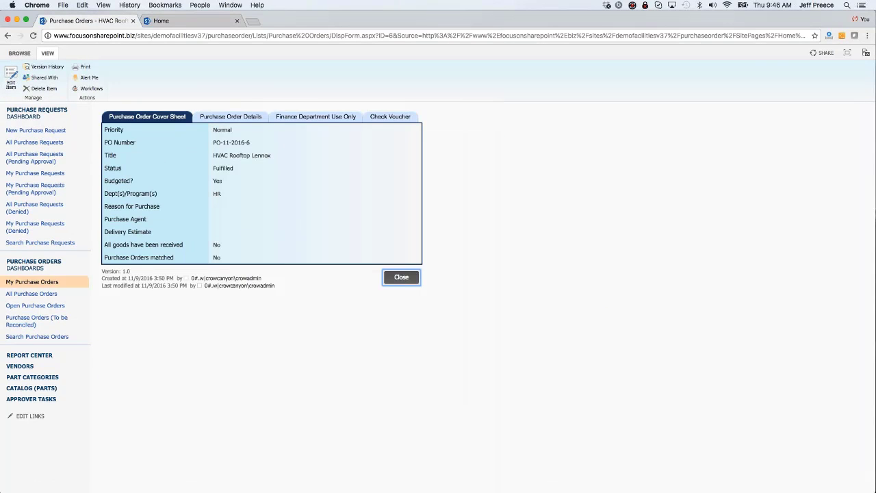
click(20, 54)
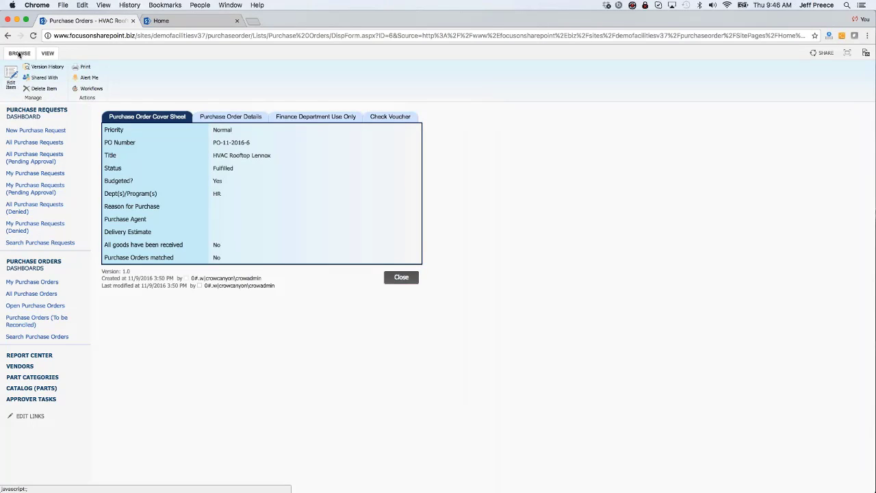
click(19, 54)
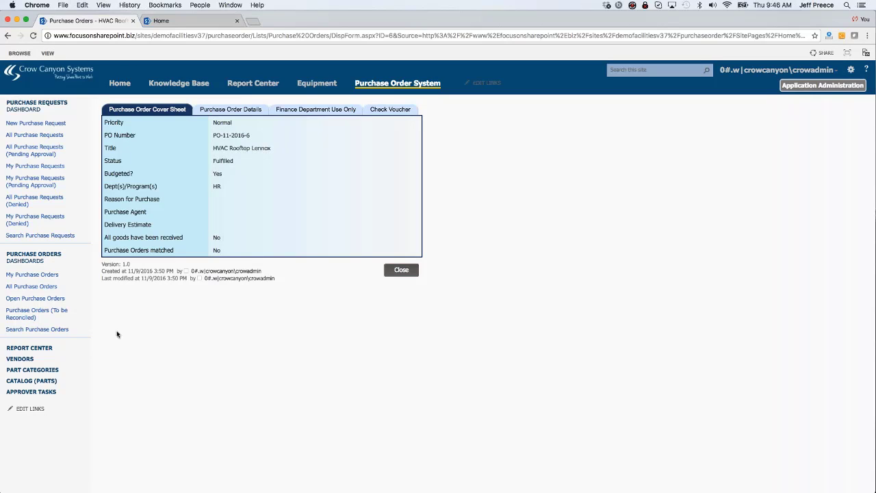
Switch to the Office 365 facilities site and review the Sub Sea Controller equipment record and its related items.
click(167, 21)
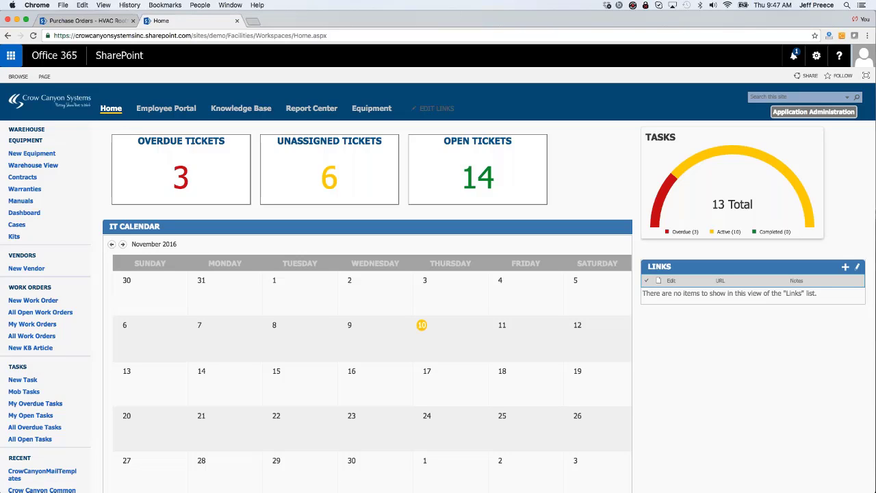
click(30, 141)
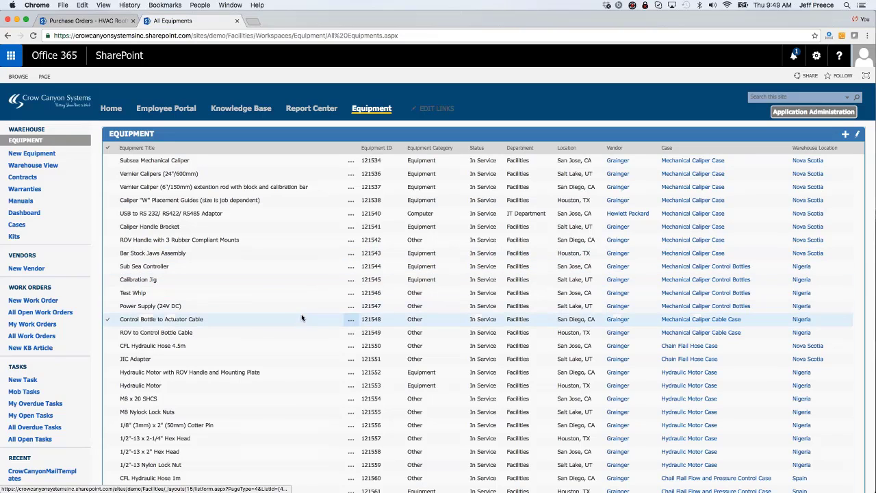
click(146, 267)
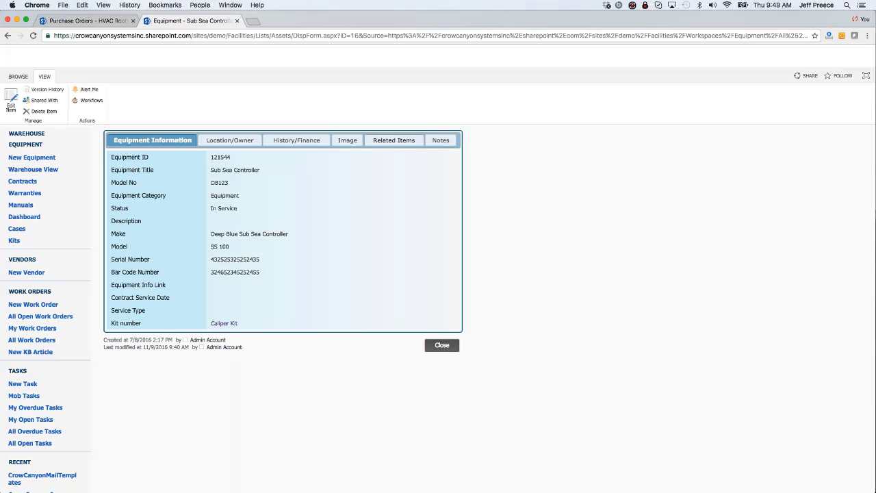
click(393, 140)
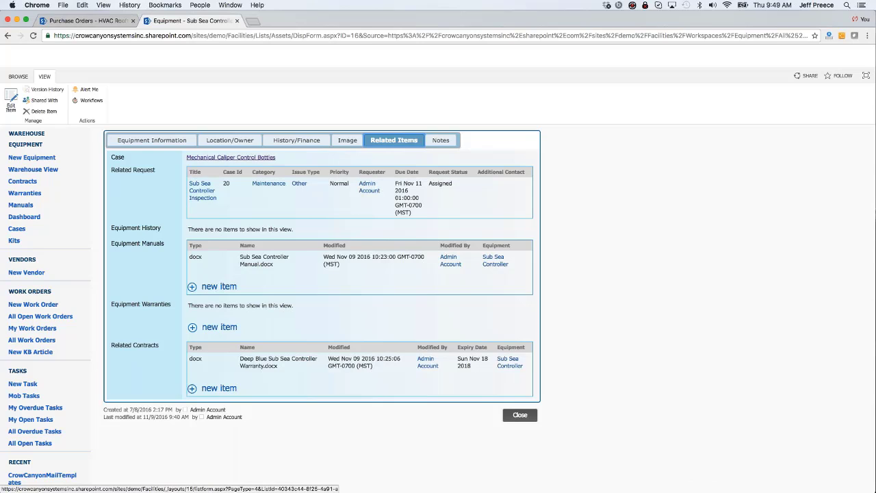
Open the case linked to the Sub Sea Controller and review the equipment it contains and its case information.
click(230, 157)
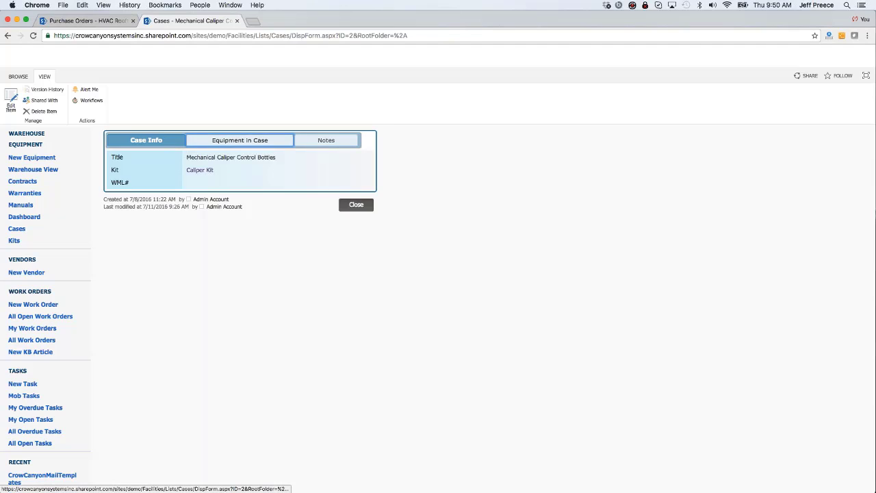
click(240, 141)
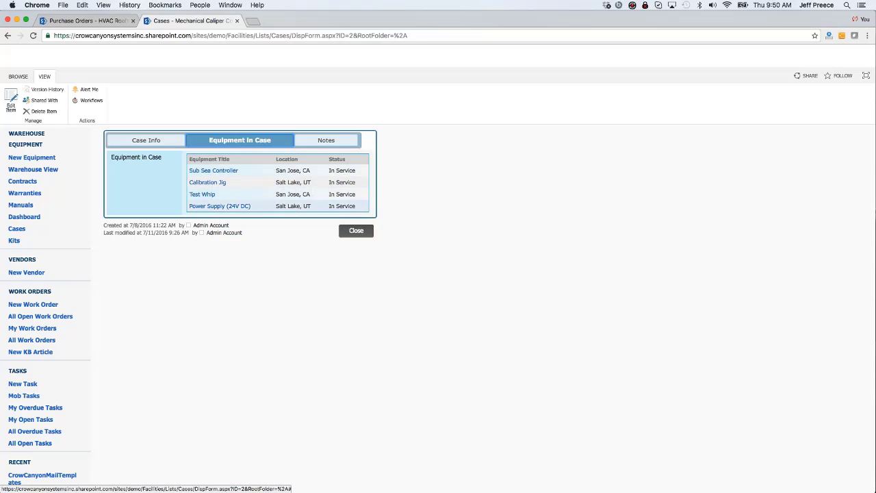
click(146, 140)
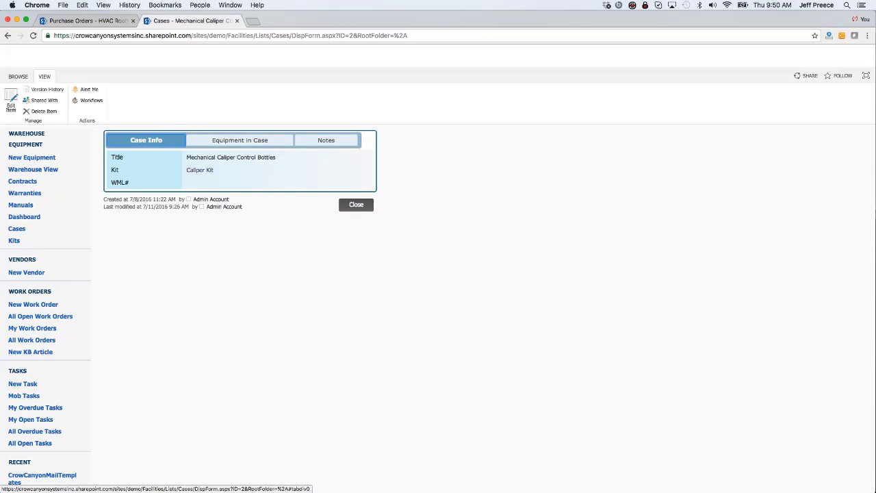
Open the Caliper Kit record linked to the case and review its kit information and the cases it contains.
click(198, 172)
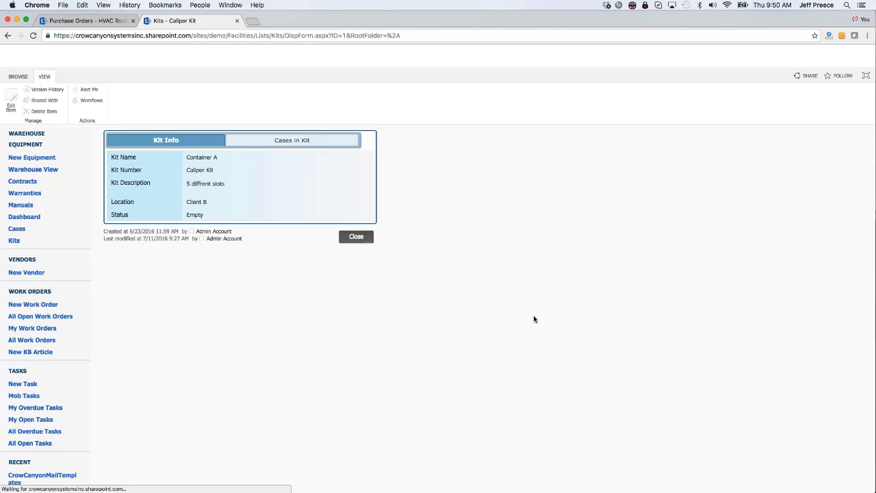
click(301, 140)
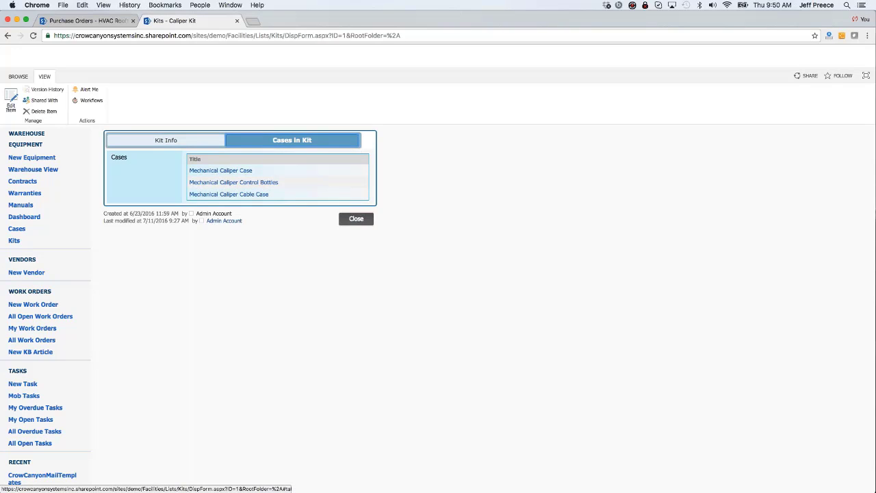
click(165, 140)
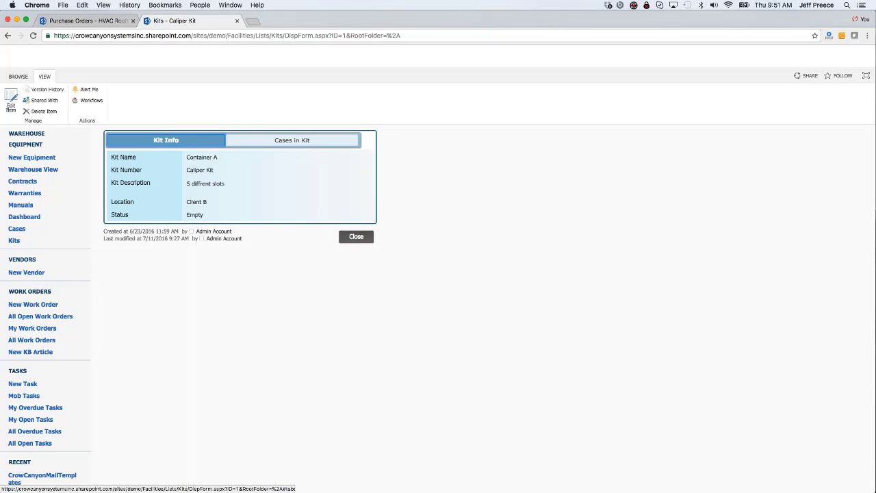
click(303, 139)
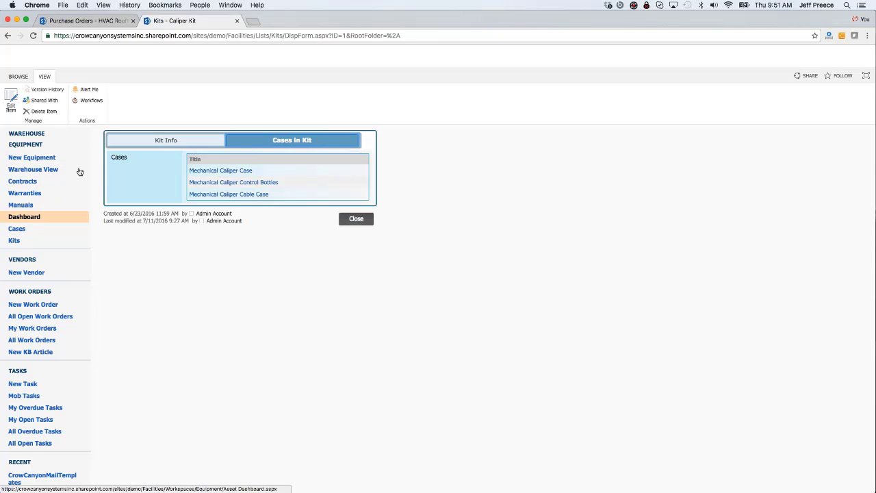
Look through the equipment grouped by warehouse location in the Warehouse View, and return to the site's home page.
click(53, 169)
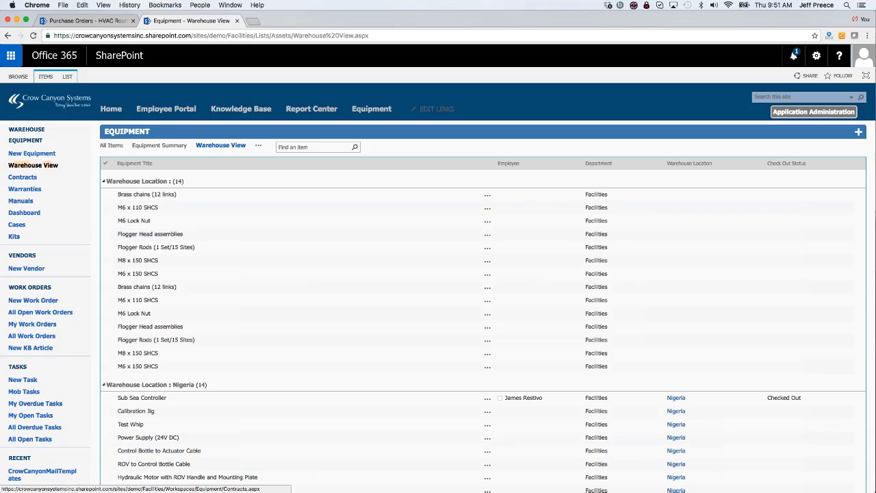
click(106, 326)
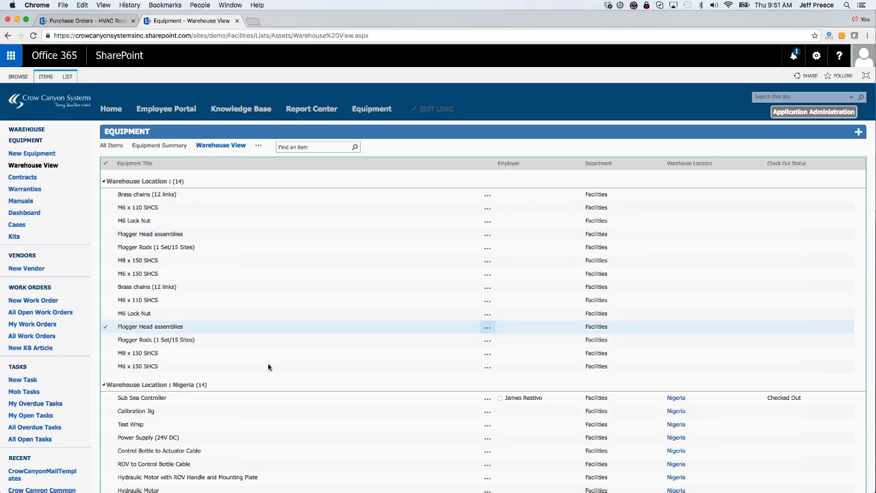
click(268, 385)
scroll(268, 386, down, 5)
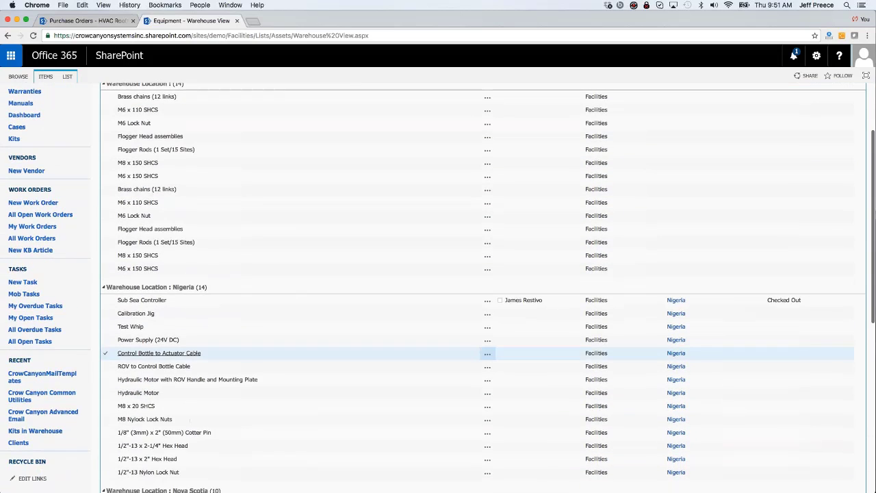
scroll(487, 273, up, 6)
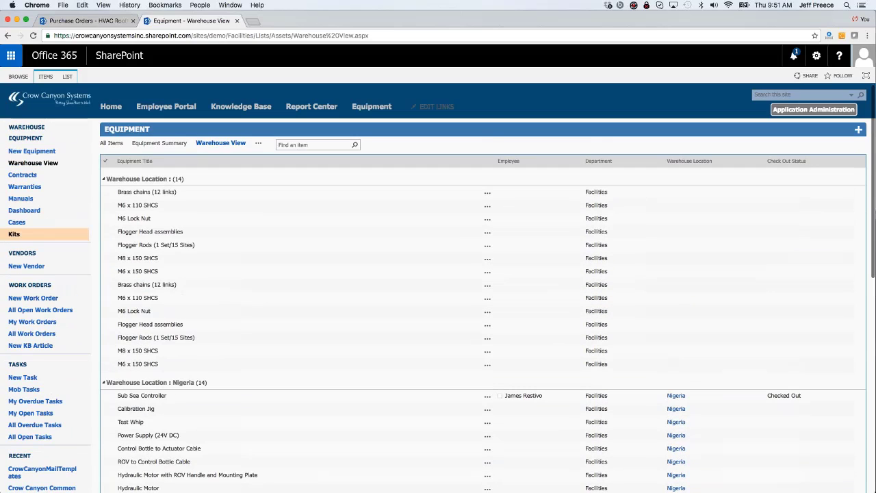
click(106, 143)
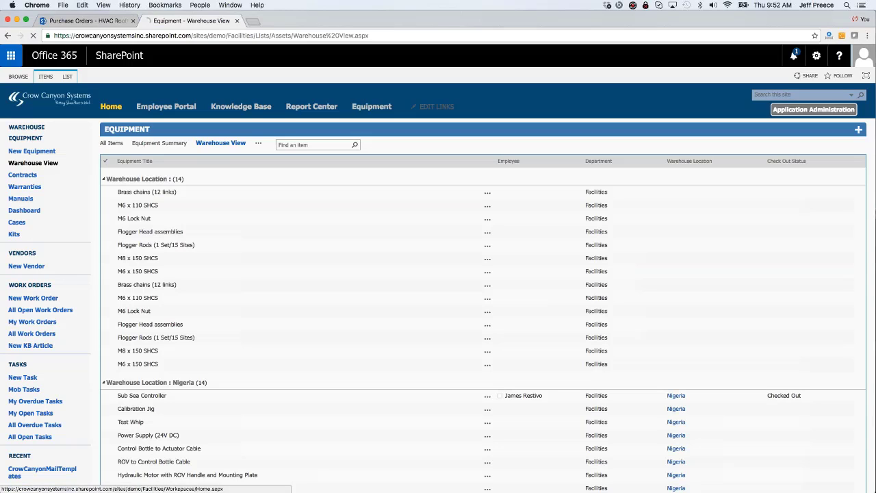
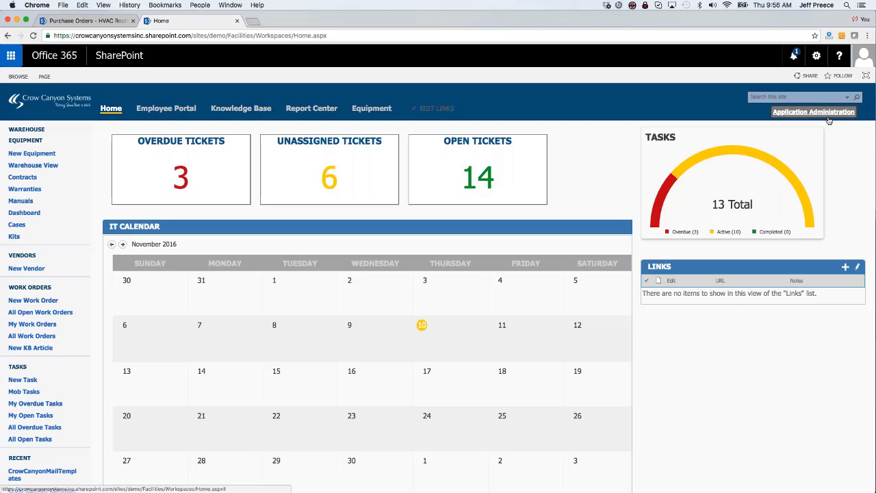
Open the Crow Canyon Forms Manager app from the application administration and choose the Equipment list to configure.
click(833, 113)
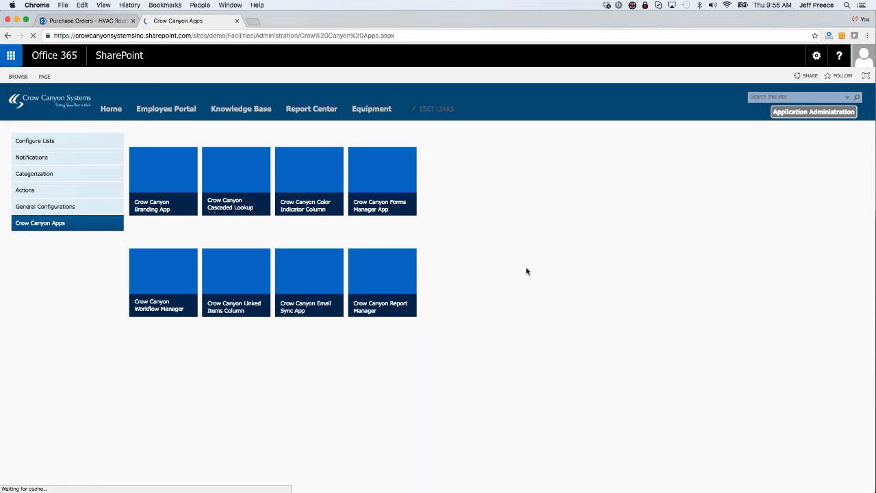
click(382, 186)
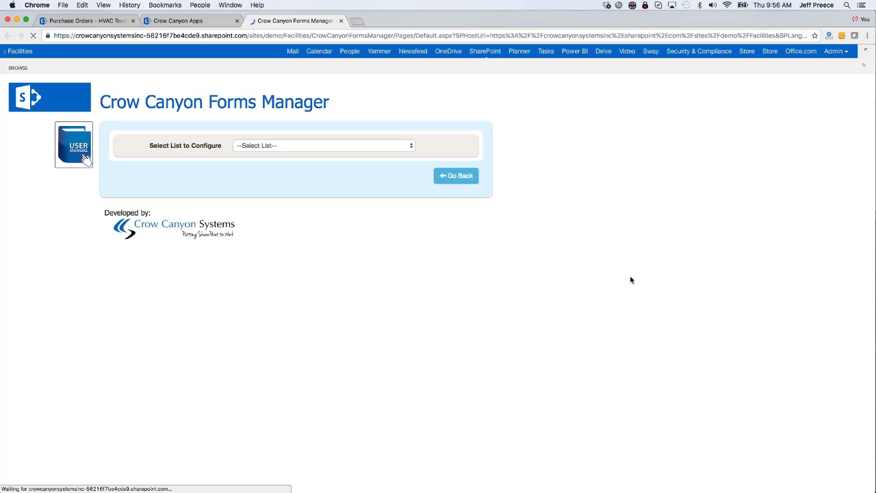
click(409, 145)
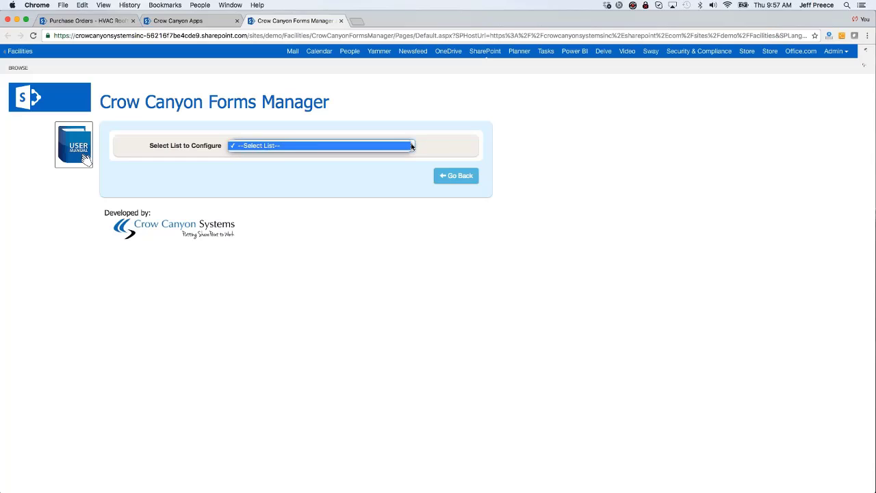
click(411, 146)
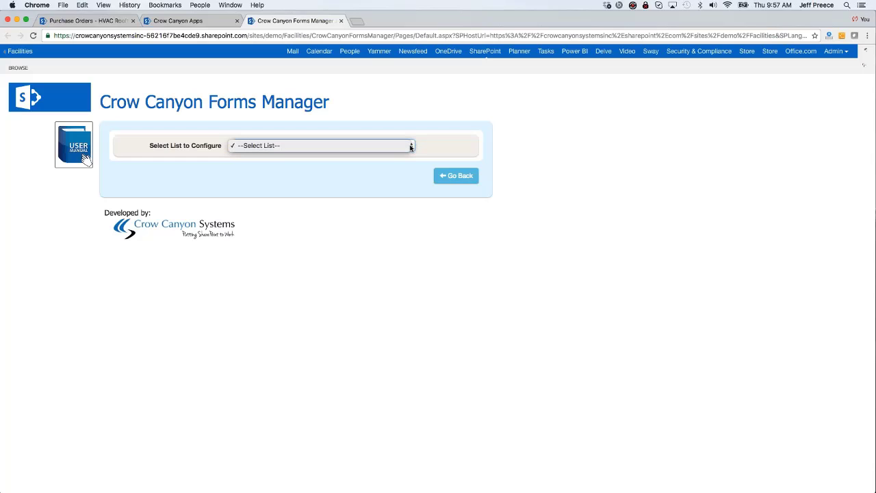
click(411, 145)
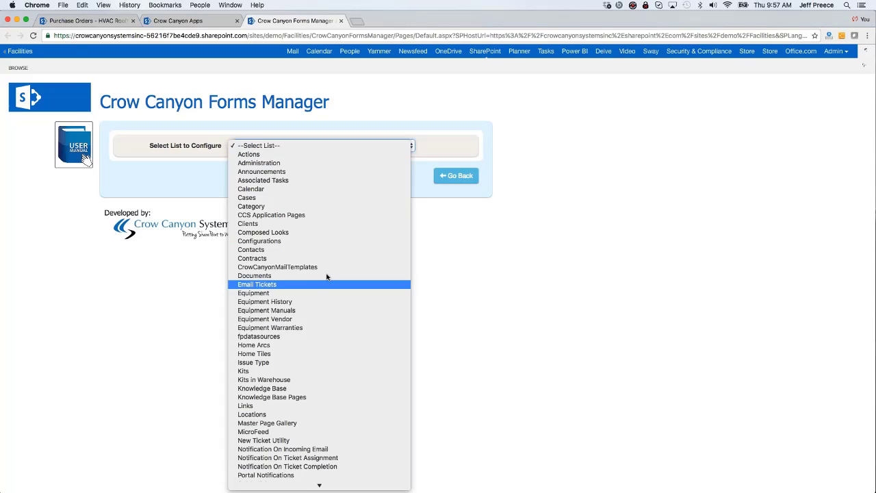
scroll(363, 324, down, 1)
scroll(363, 324, down, 2)
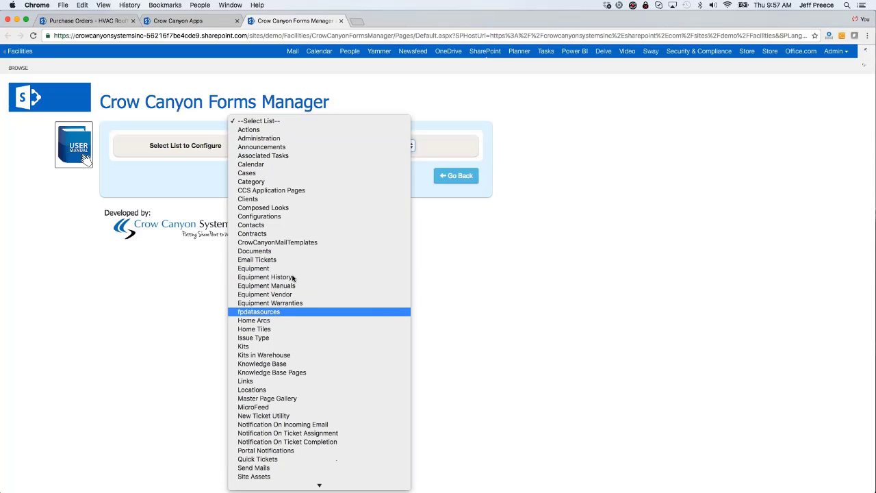
click(279, 269)
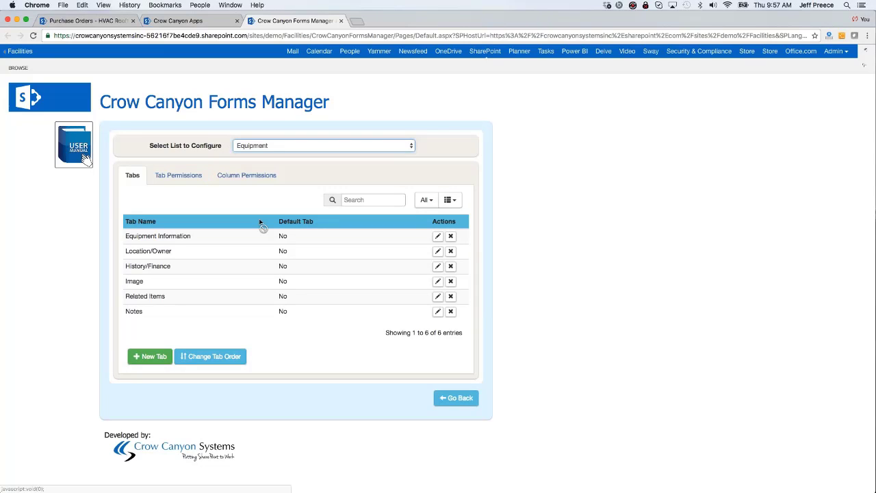
Open the Equipment Information tab's configuration and examine the list columns available for it.
click(437, 236)
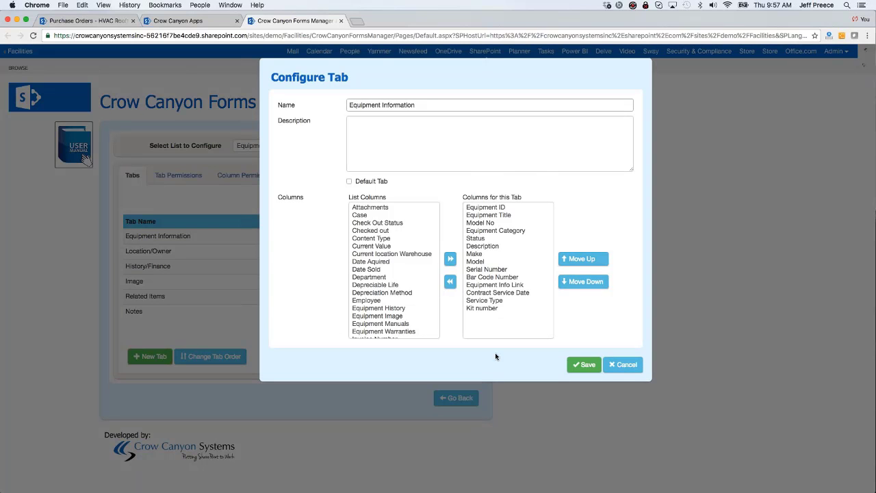
scroll(383, 309, down, 5)
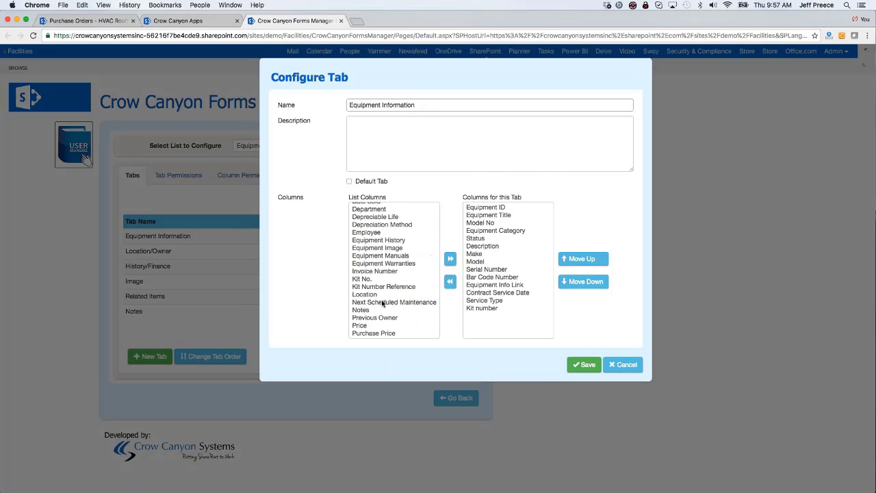
scroll(382, 303, up, 5)
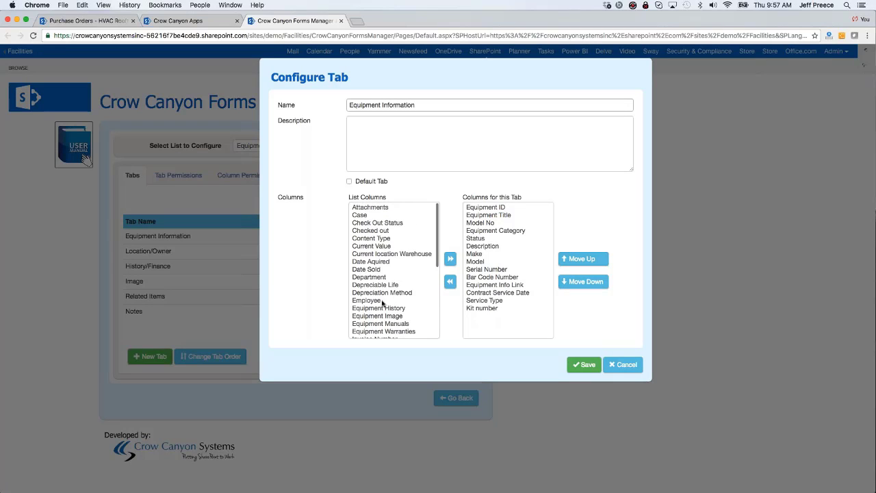
scroll(382, 303, down, 10)
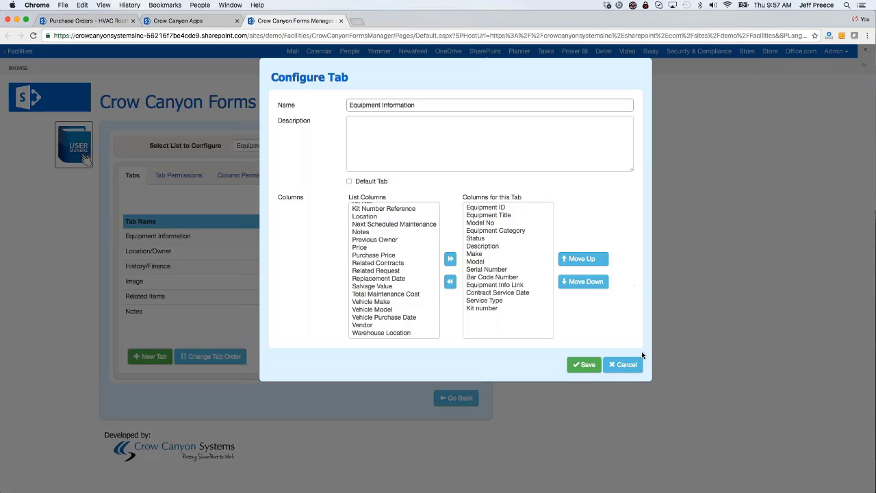
Close the Equipment Information tab's configuration without saving, and add a tab named "New Tab" to the Equipment form.
click(624, 364)
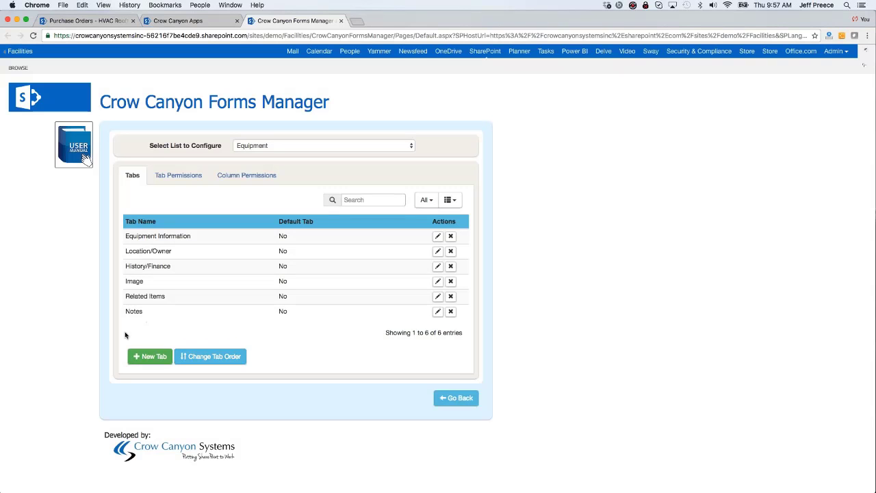
click(149, 357)
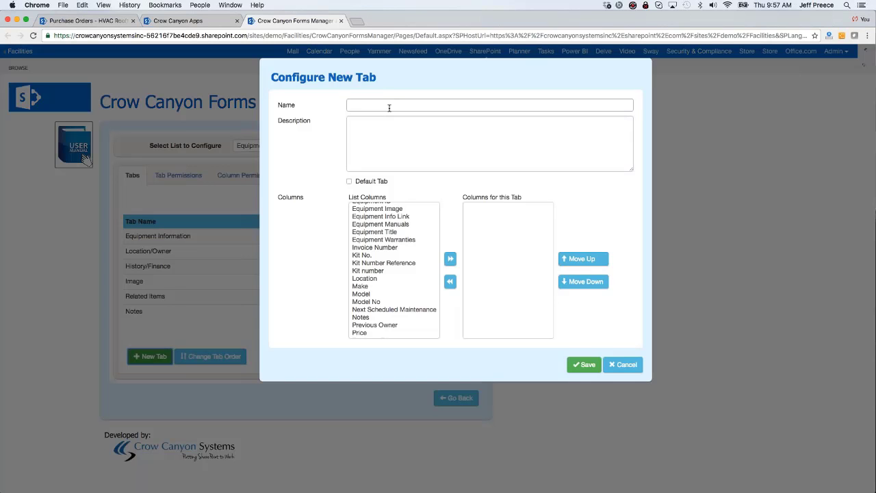
click(389, 107)
text(New Tab)
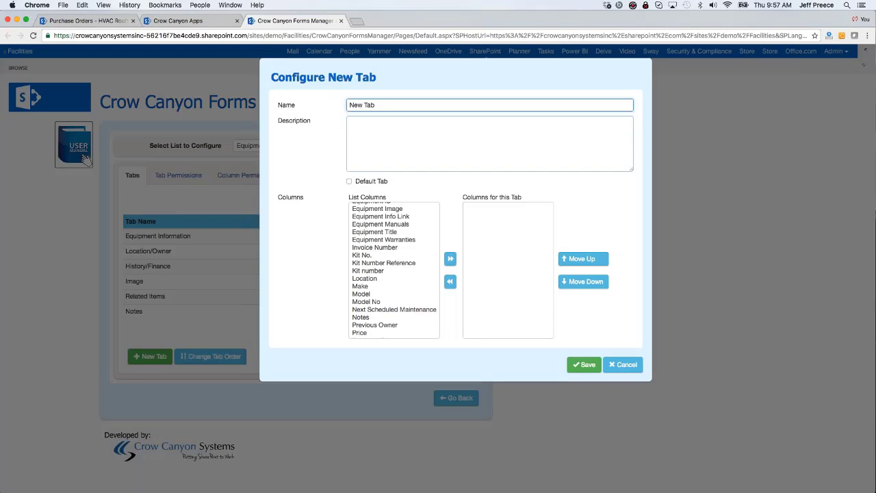
click(583, 364)
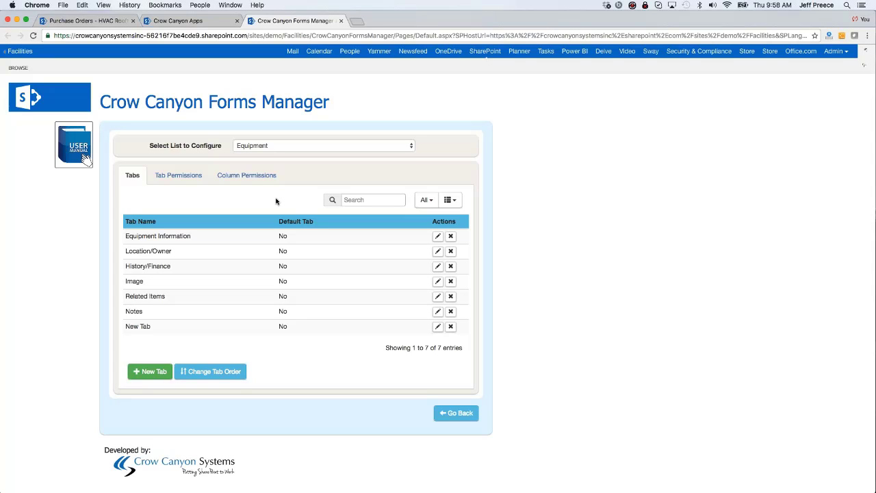
Leave Forms Manager and review the Crow Canyon Apps available in the site's application administration.
click(460, 413)
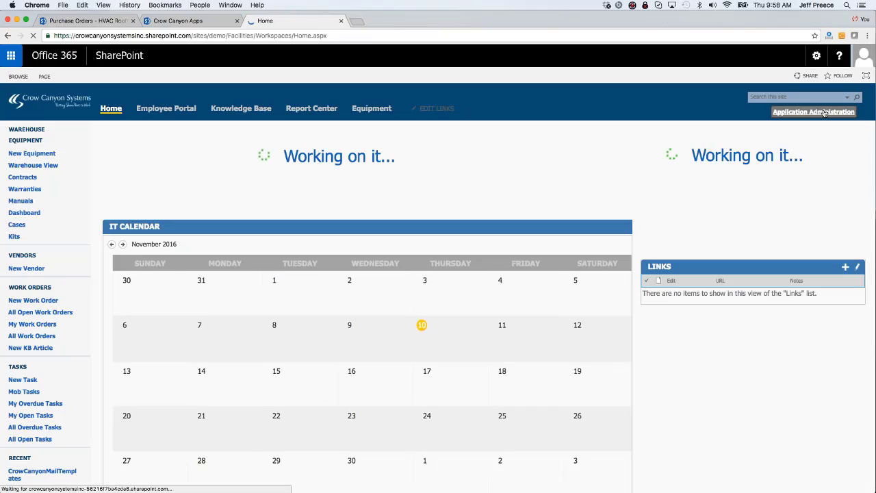
click(824, 113)
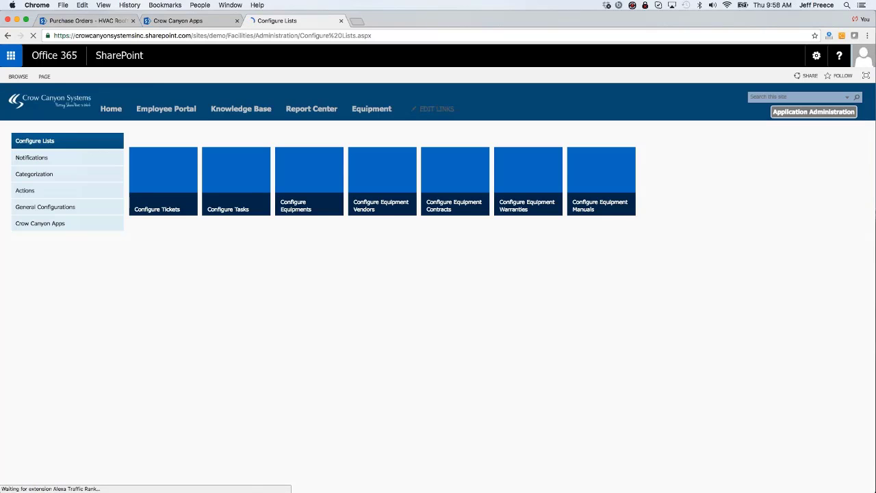
click(51, 225)
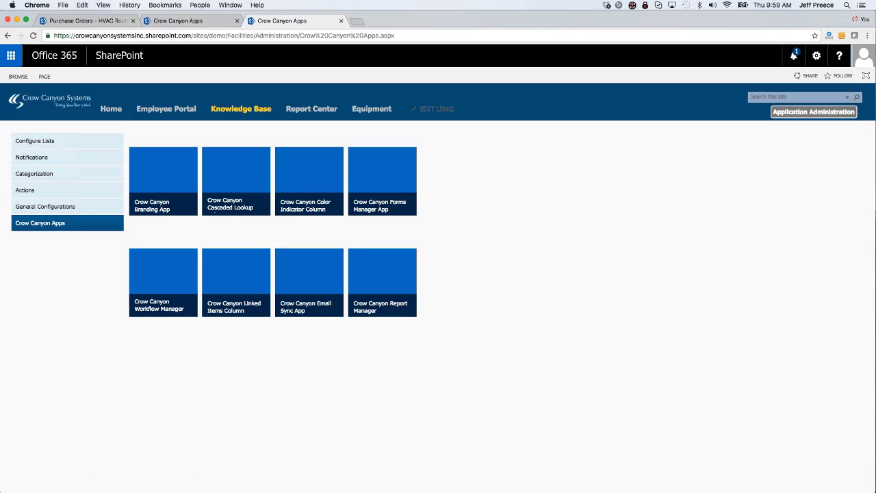
Open the Employee Portal and view its form for submitting a new ticket.
click(178, 111)
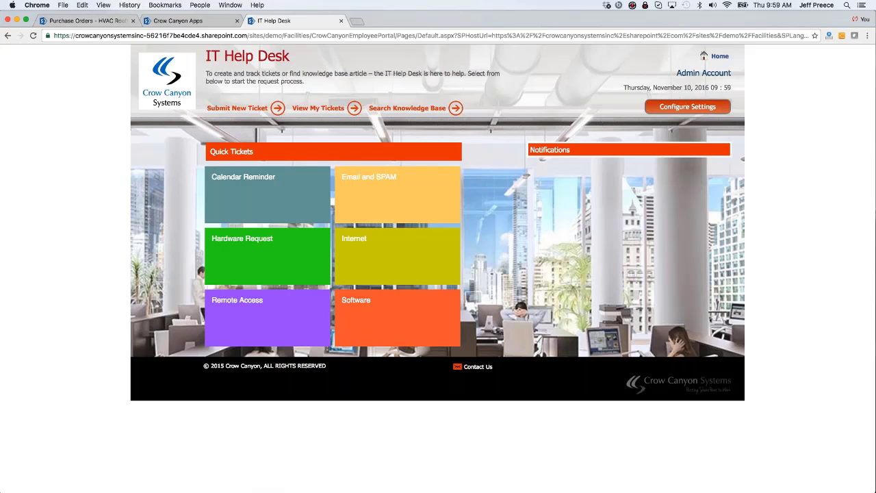
click(88, 21)
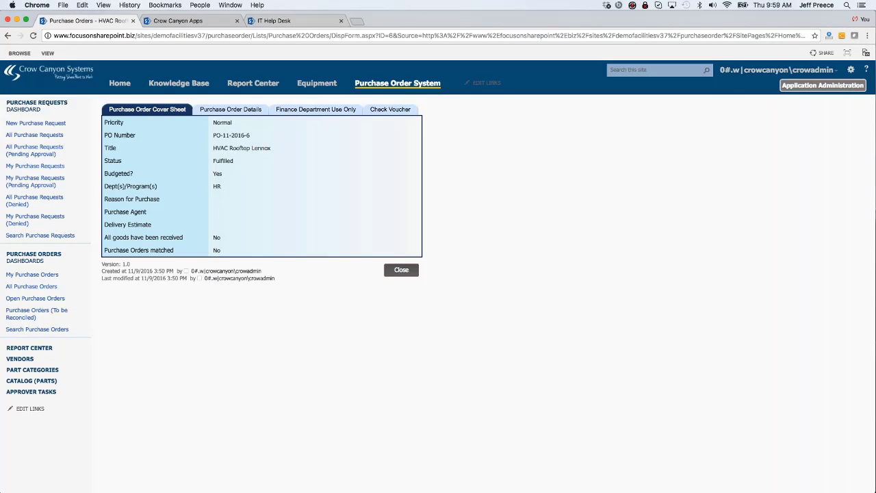
click(276, 21)
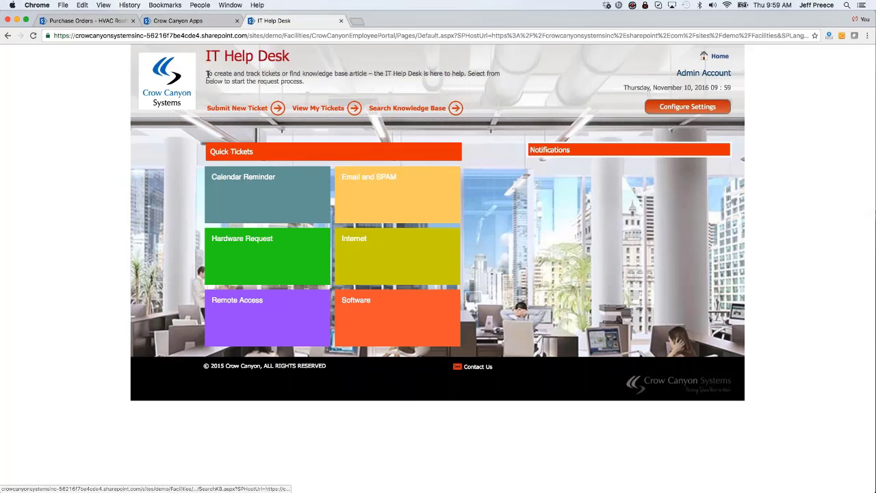
click(258, 112)
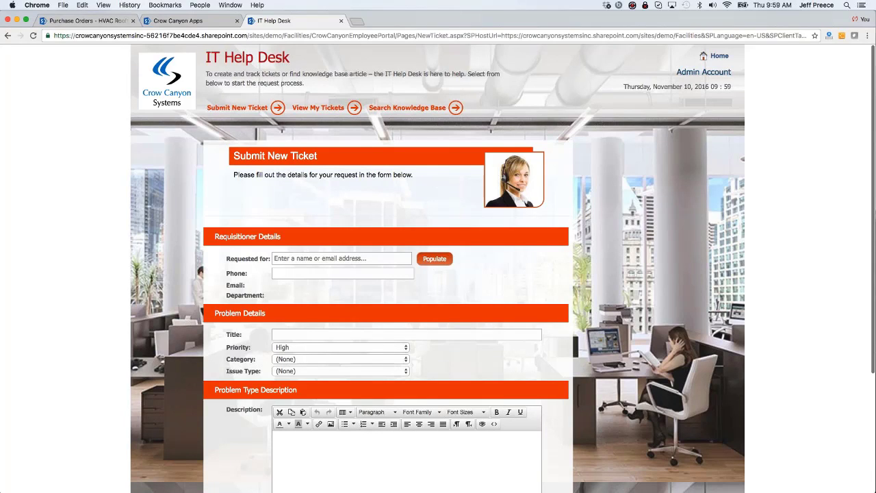
Go to the facilities demo site's Knowledge Base and open the Bobcat Skidsteer SOP article in the Other category.
click(82, 21)
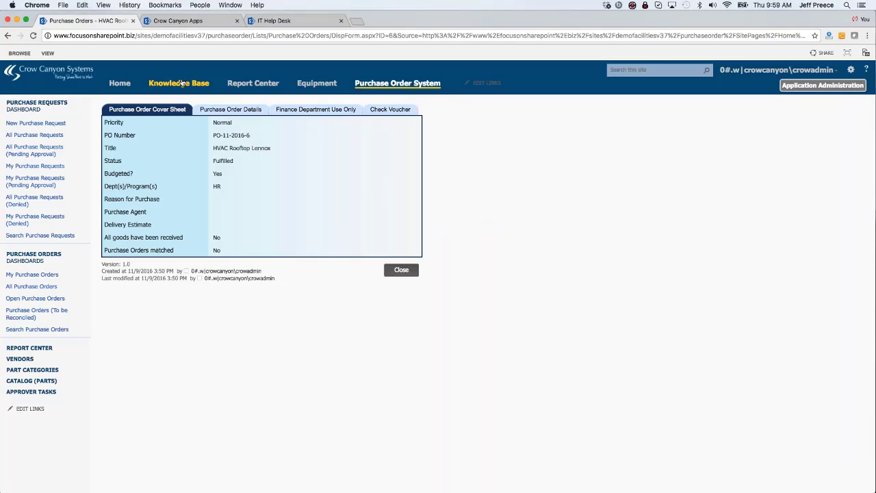
click(184, 84)
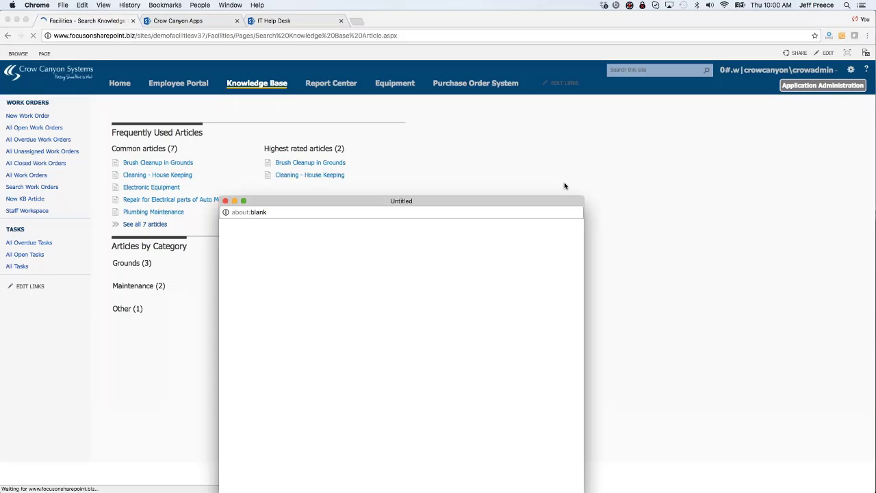
click(128, 327)
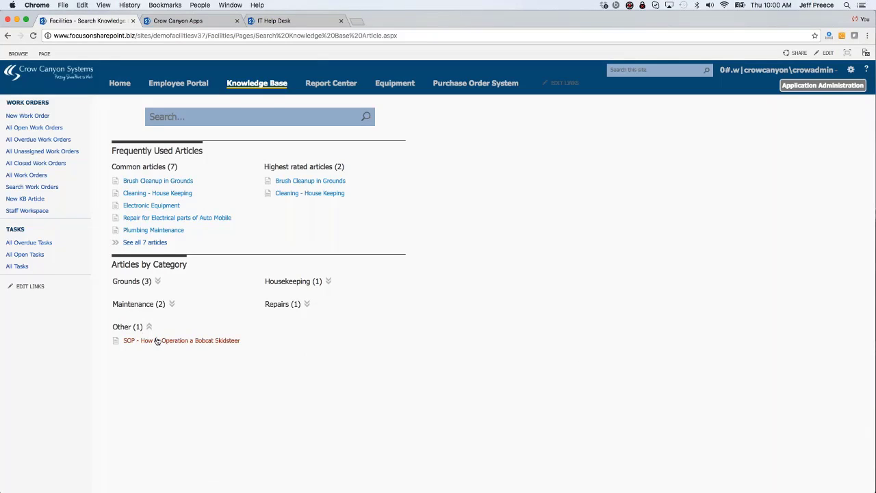
click(188, 340)
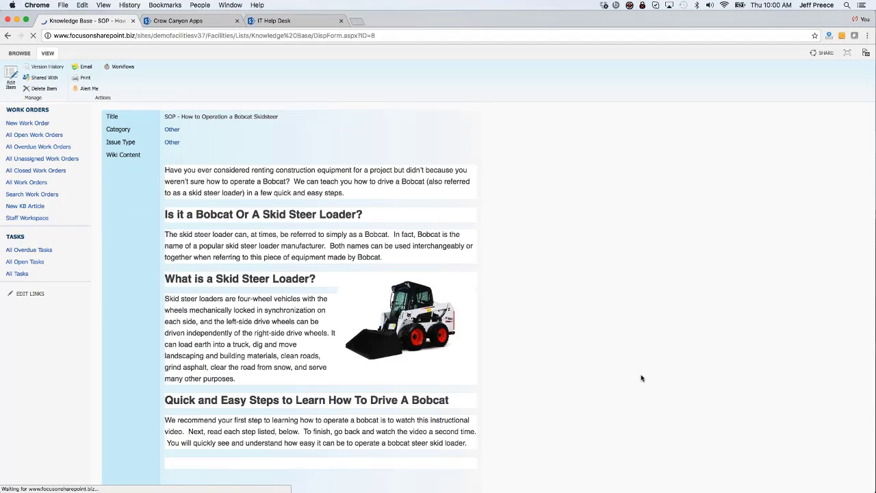
Look through the Bobcat article's text, video and operating instructions, and return to the HVAC Rooftop Lennox purchase order.
scroll(641, 377, down, 1)
scroll(641, 378, down, 5)
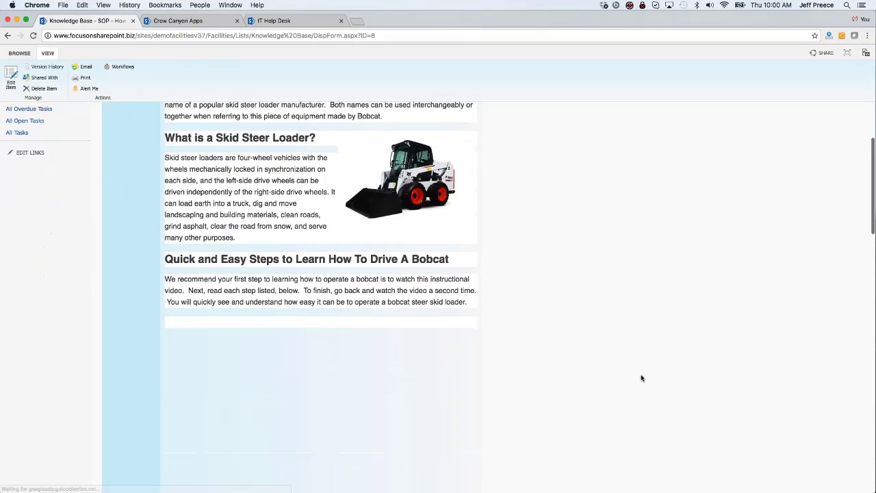
scroll(641, 378, down, 10)
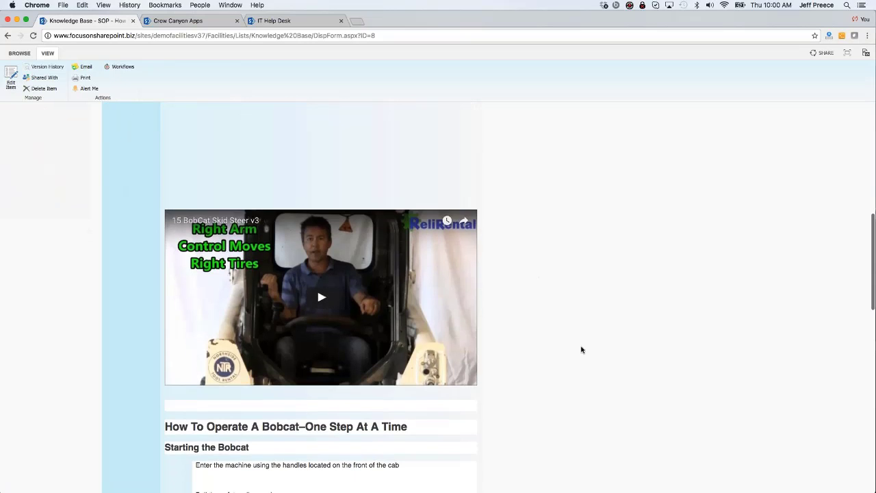
scroll(581, 350, down, 5)
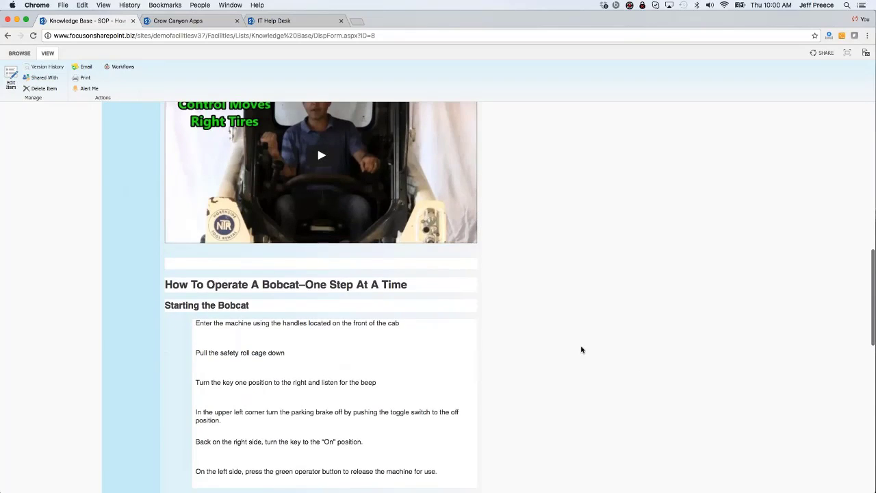
scroll(581, 350, down, 4)
scroll(581, 349, up, 13)
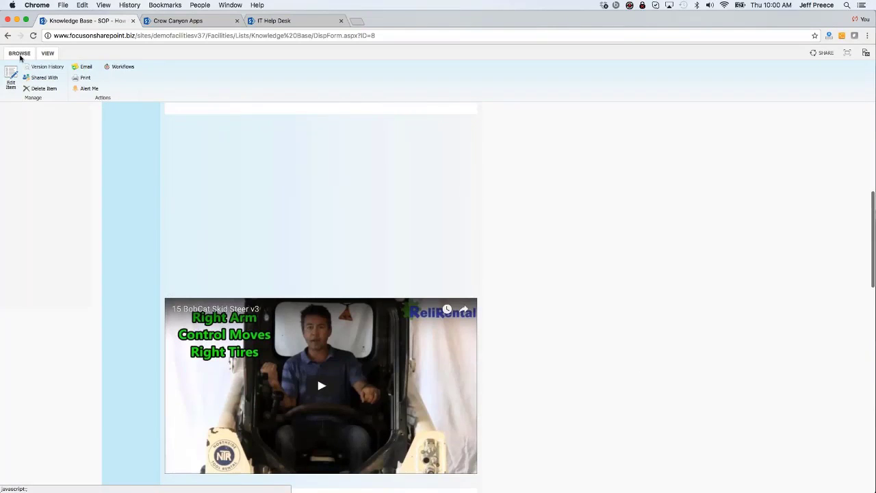
click(21, 56)
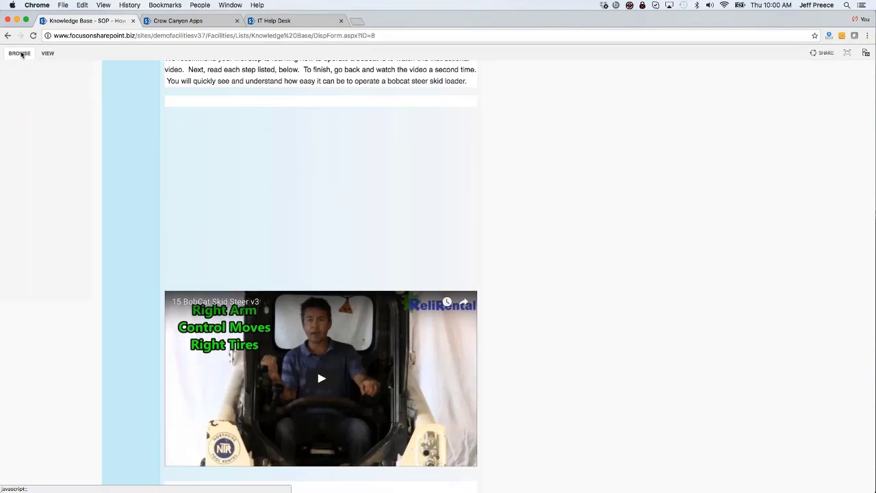
click(9, 36)
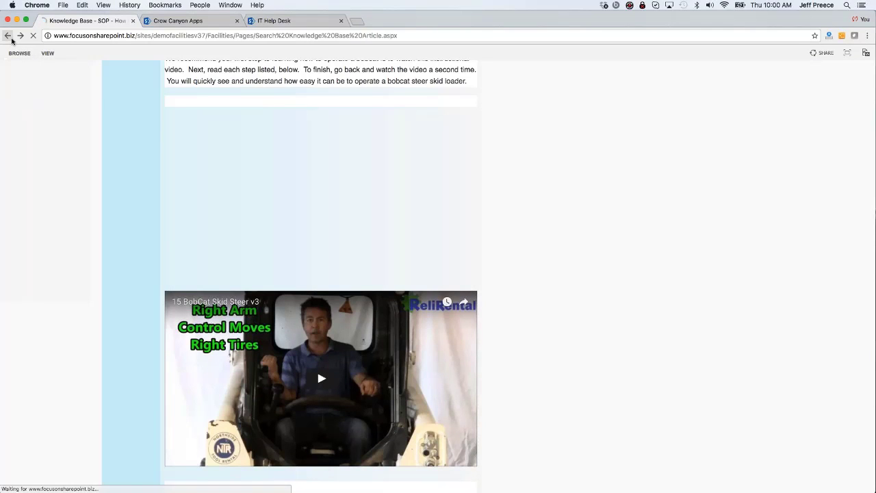
click(9, 36)
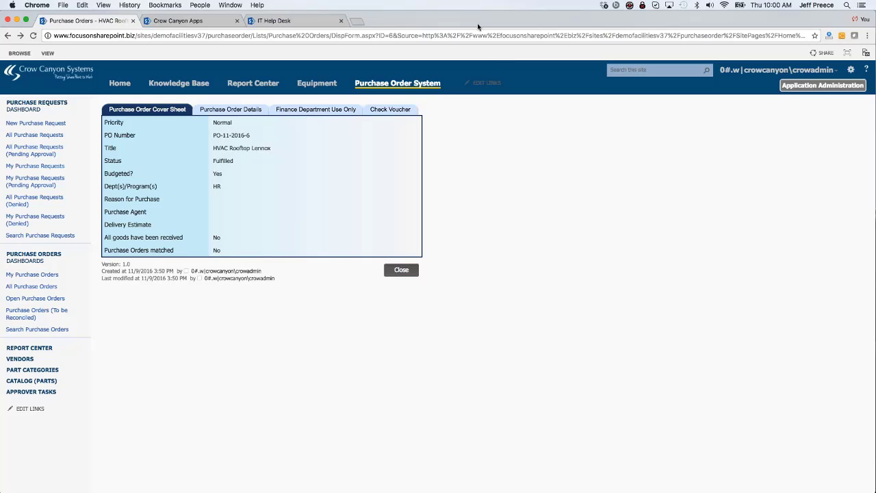
Switch to the Equipment Tracking presentation in PowerPoint and start its slide show.
drag(477, 28, 476, 157)
click(273, 87)
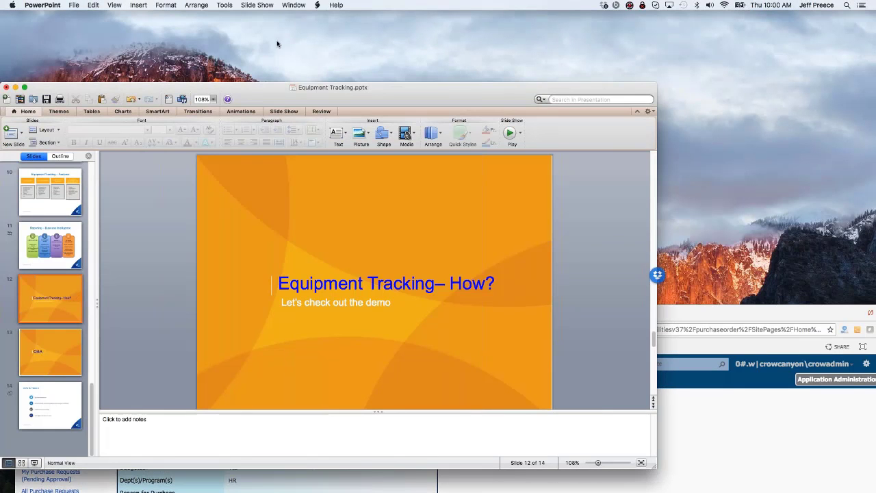
click(258, 6)
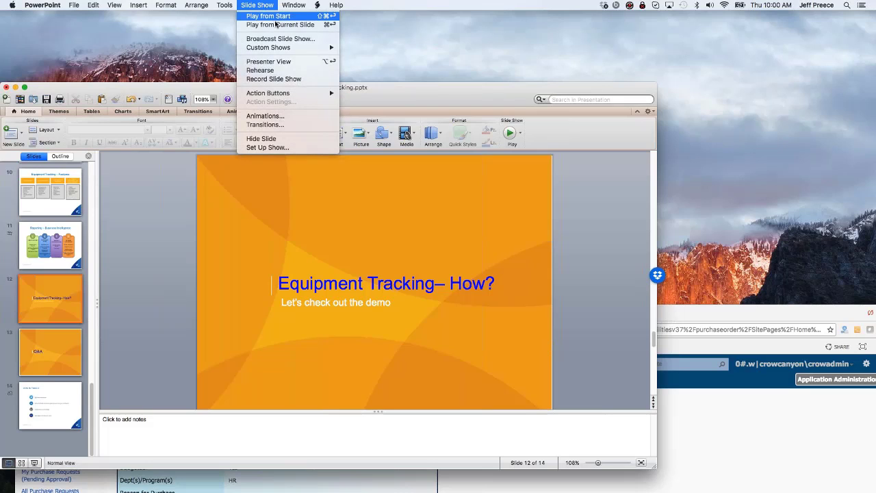